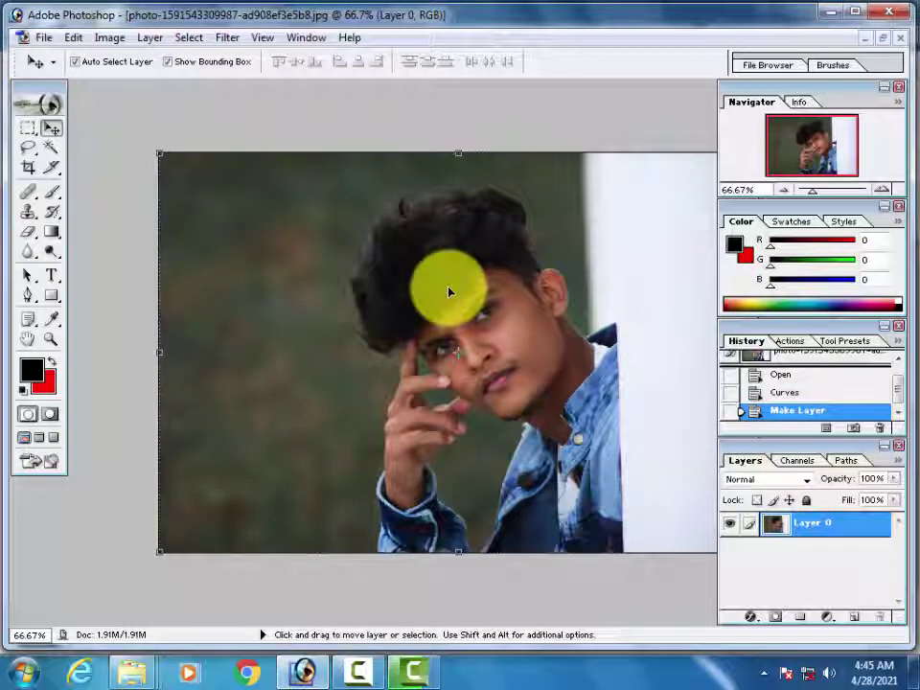
Brighten the portrait with Curves, lifting the midtones from input 99 to output 154
{"action": "left_click", "coordinate": [109, 37]}
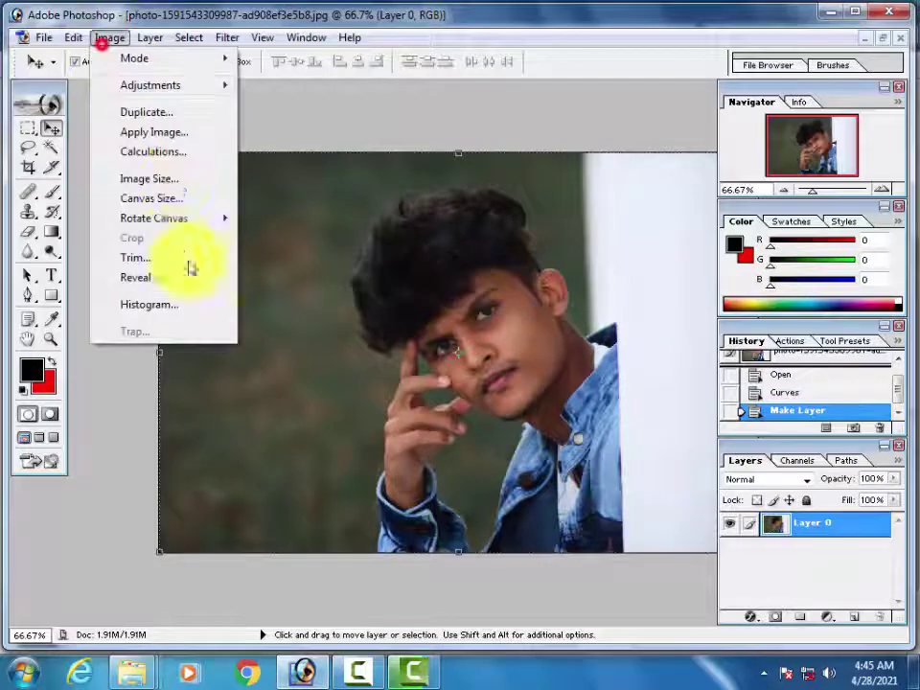
{"action": "mouse_move", "coordinate": [150, 85]}
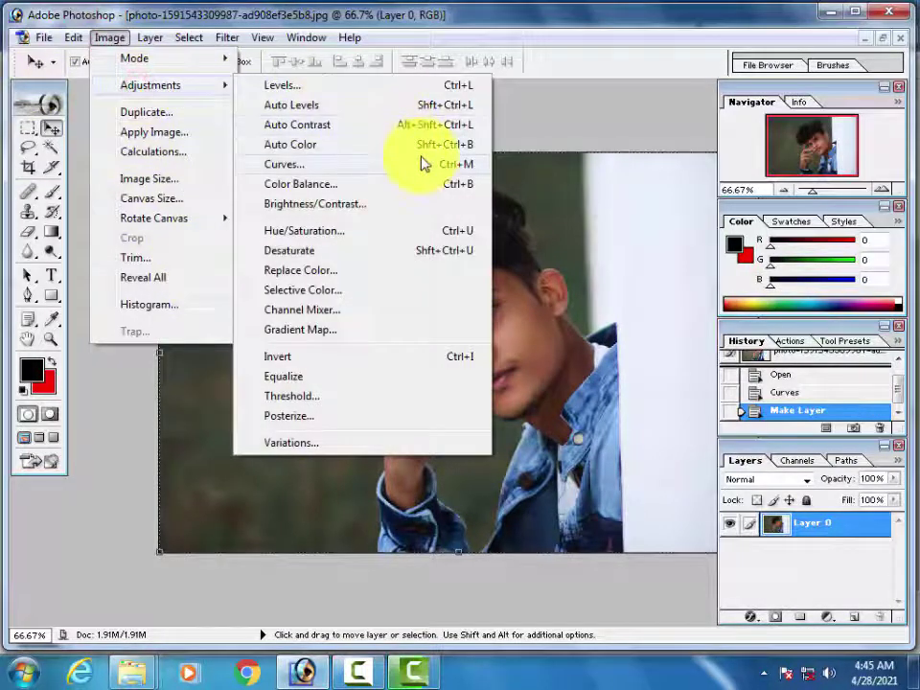
{"action": "left_click", "coordinate": [420, 163]}
{"action": "left_click_drag", "start_coordinate": [337, 210], "coordinate": [790, 342]}
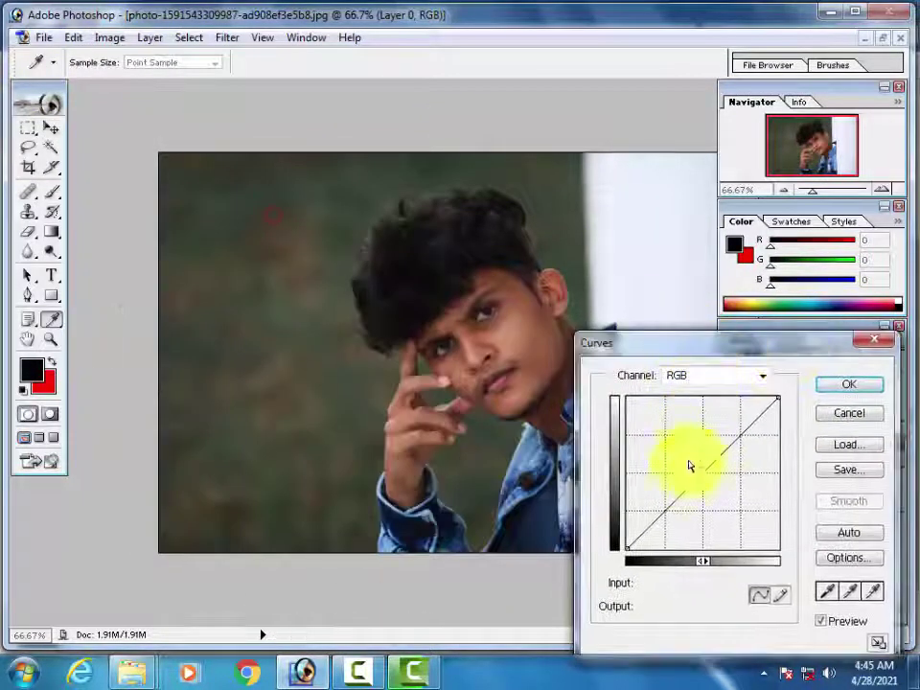
{"action": "left_click_drag", "start_coordinate": [699, 469], "coordinate": [686, 457]}
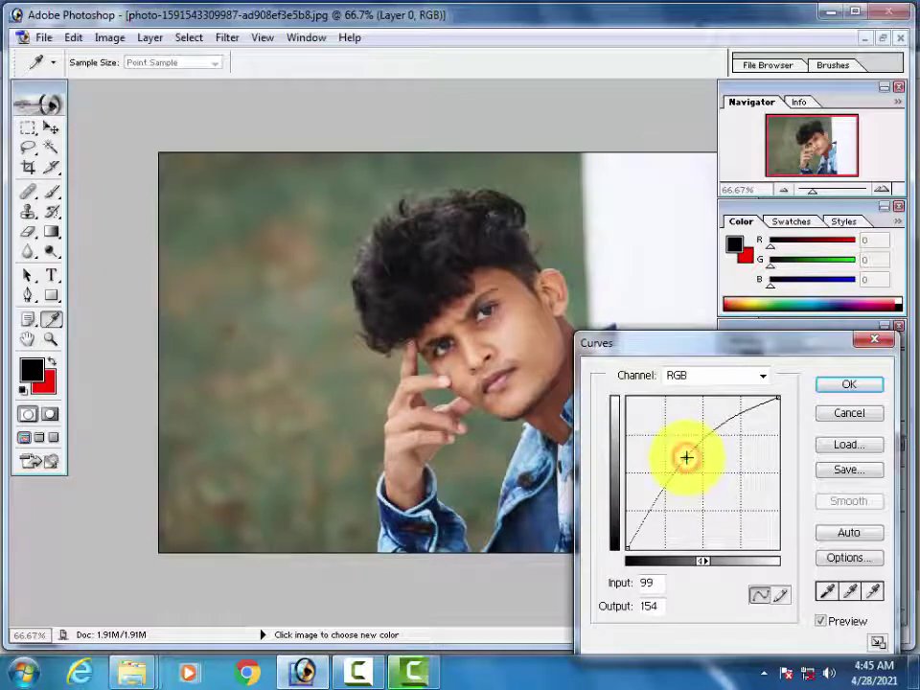
{"action": "key", "text": "Return"}
Zoom in to inspect the face, then pick the plain Lasso Tool
{"action": "key", "text": "ctrl+plus"}
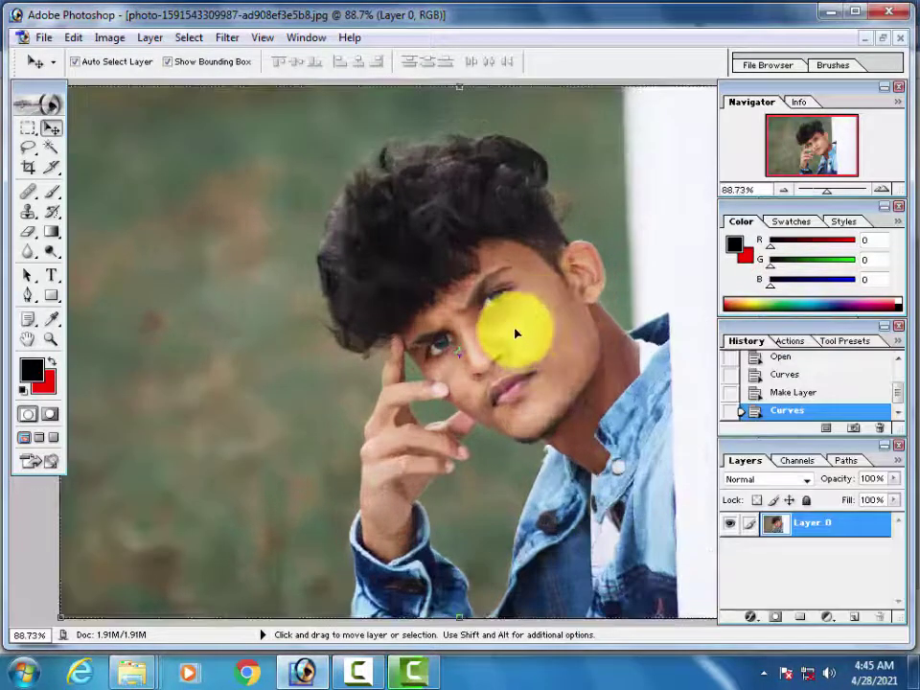
{"action": "key", "text": "ctrl+plus"}
{"action": "key", "text": "ctrl+plus"}
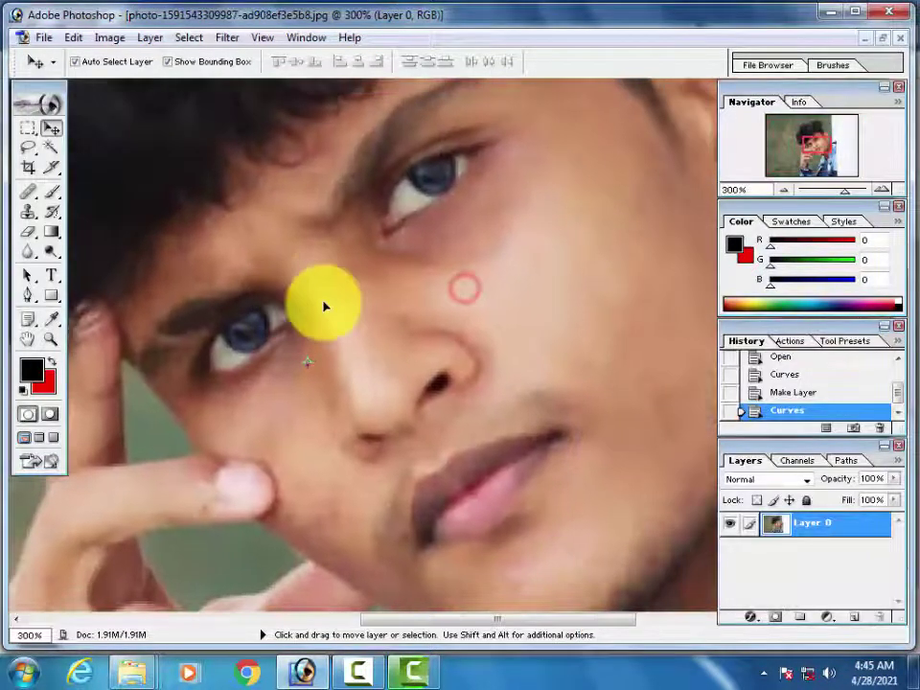
{"action": "left_click_drag", "start_coordinate": [526, 288], "coordinate": [324, 297]}
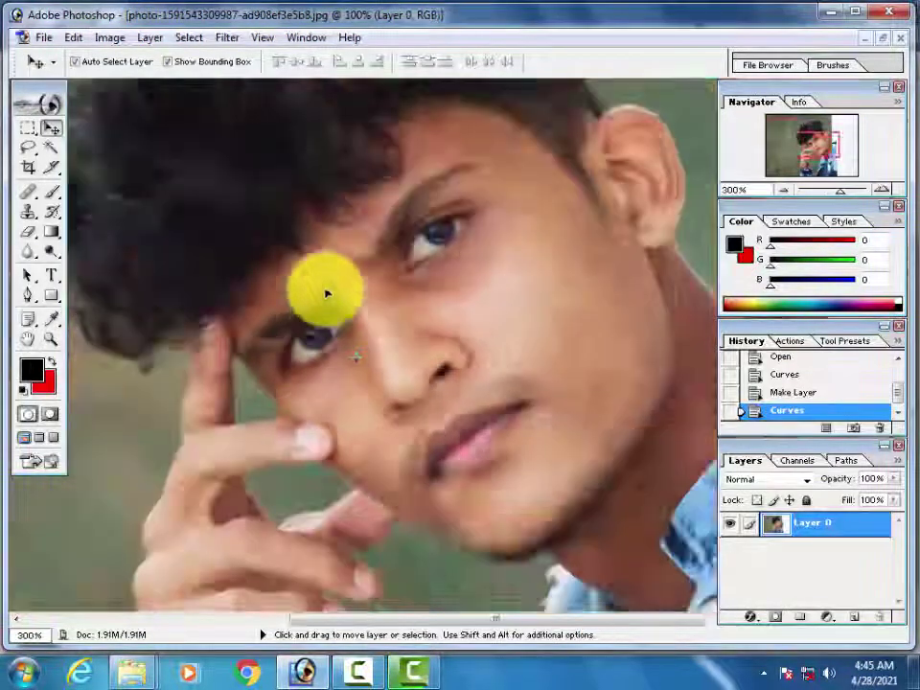
{"action": "key", "text": "ctrl+minus"}
{"action": "key", "text": "ctrl+minus"}
{"action": "left_click_drag", "start_coordinate": [420, 332], "coordinate": [435, 288]}
{"action": "left_click_drag", "start_coordinate": [28, 146], "coordinate": [81, 168]}
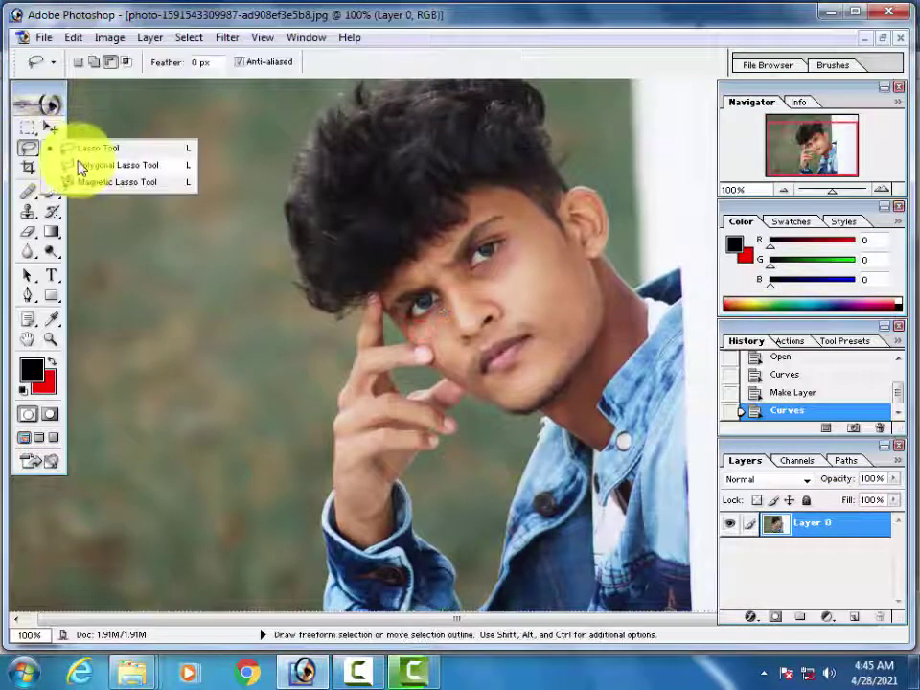
{"action": "left_click_drag", "start_coordinate": [27, 147], "coordinate": [74, 148]}
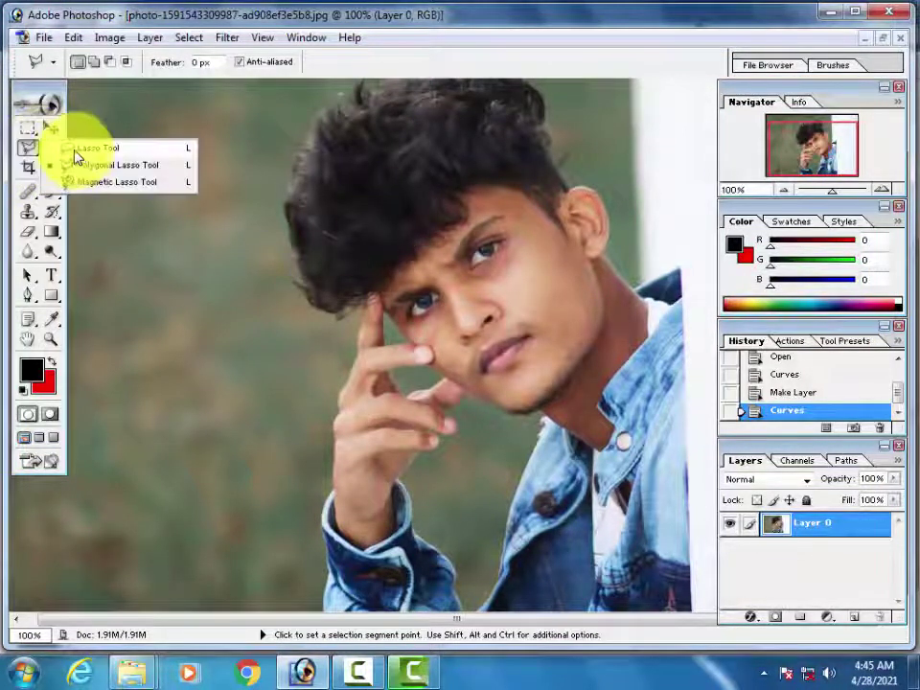
Lasso around the face, ear and neck, adding an extra traced region
{"action": "mouse_move", "coordinate": [490, 180]}
{"action": "left_mouse_down"}
{"action": "mouse_move", "coordinate": [412, 330]}
{"action": "mouse_move", "coordinate": [483, 390]}
{"action": "mouse_move", "coordinate": [603, 442]}
{"action": "mouse_move", "coordinate": [639, 353]}
{"action": "mouse_move", "coordinate": [636, 277]}
{"action": "mouse_move", "coordinate": [598, 245]}
{"action": "mouse_move", "coordinate": [600, 193]}
{"action": "left_mouse_up"}
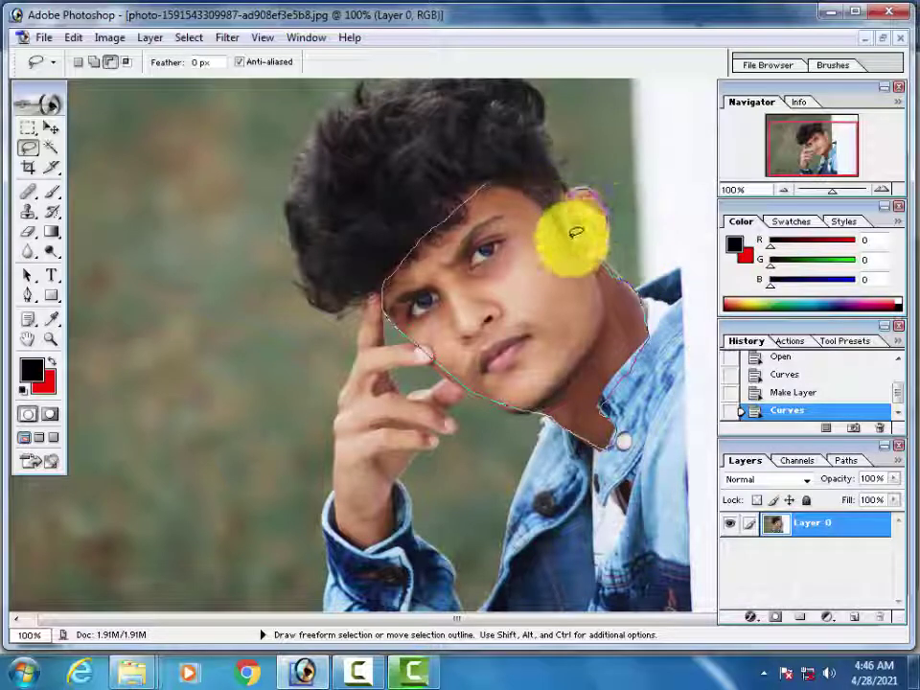
{"action": "left_click_drag", "start_coordinate": [518, 185], "coordinate": [486, 173]}
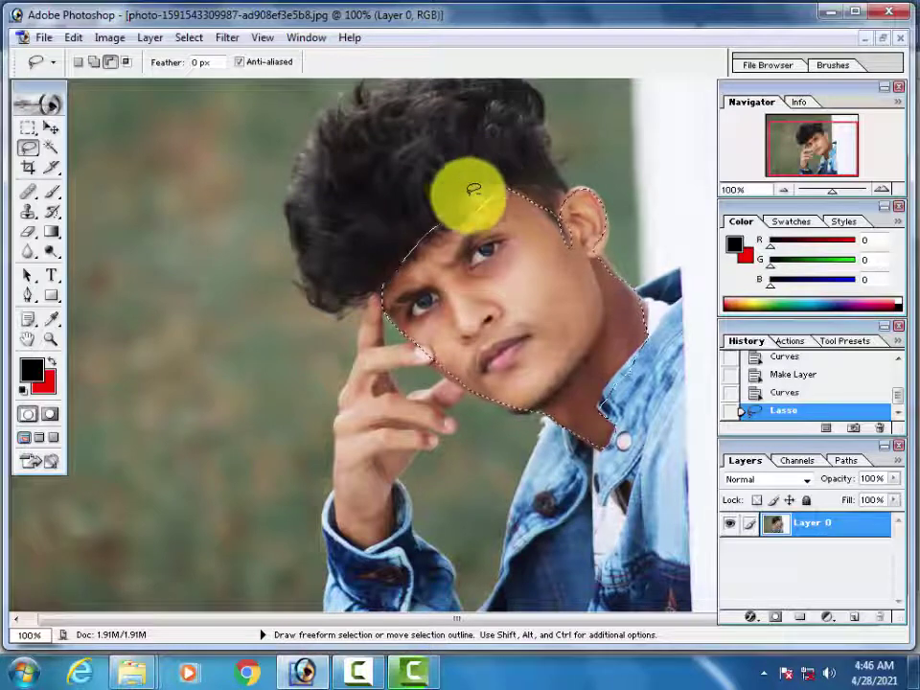
{"action": "left_click", "coordinate": [96, 63]}
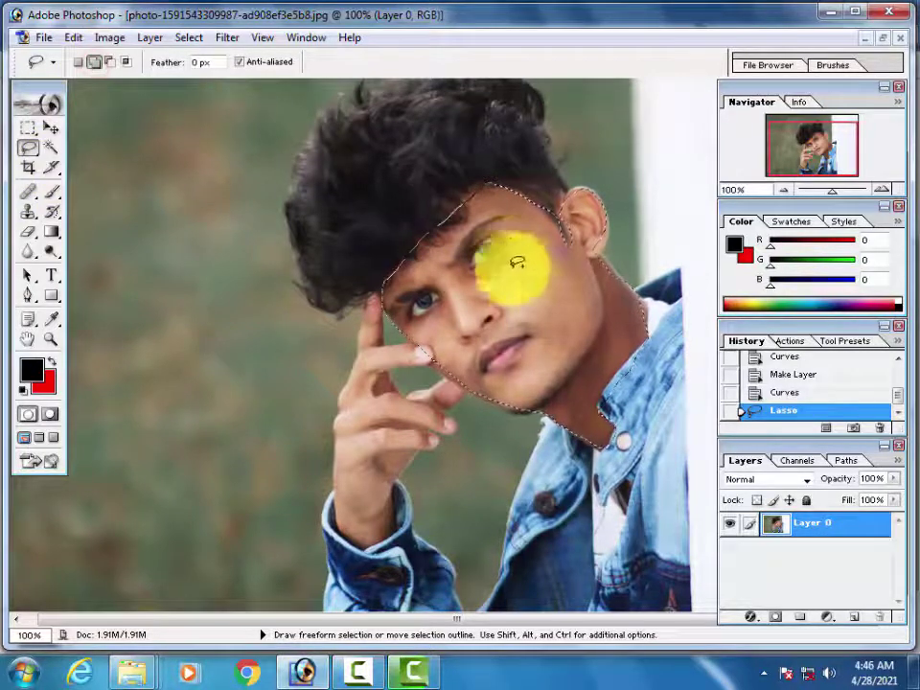
{"action": "mouse_move", "coordinate": [501, 232]}
{"action": "left_mouse_down"}
{"action": "mouse_move", "coordinate": [476, 245]}
{"action": "mouse_move", "coordinate": [506, 219]}
{"action": "left_mouse_up"}
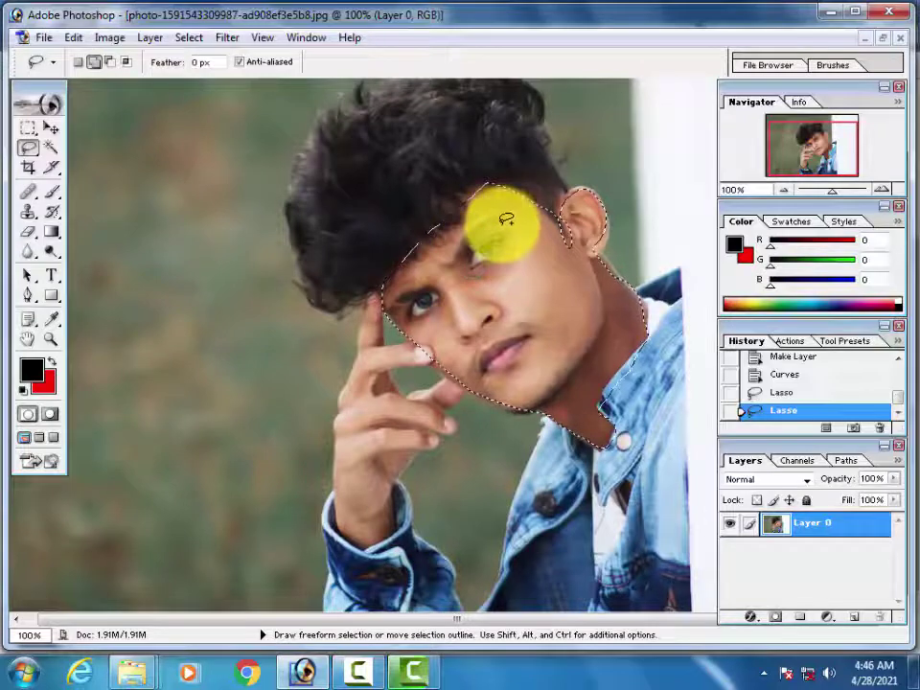
Subtract the eyes, brows and lips from the skin selection
{"action": "left_click", "coordinate": [111, 61]}
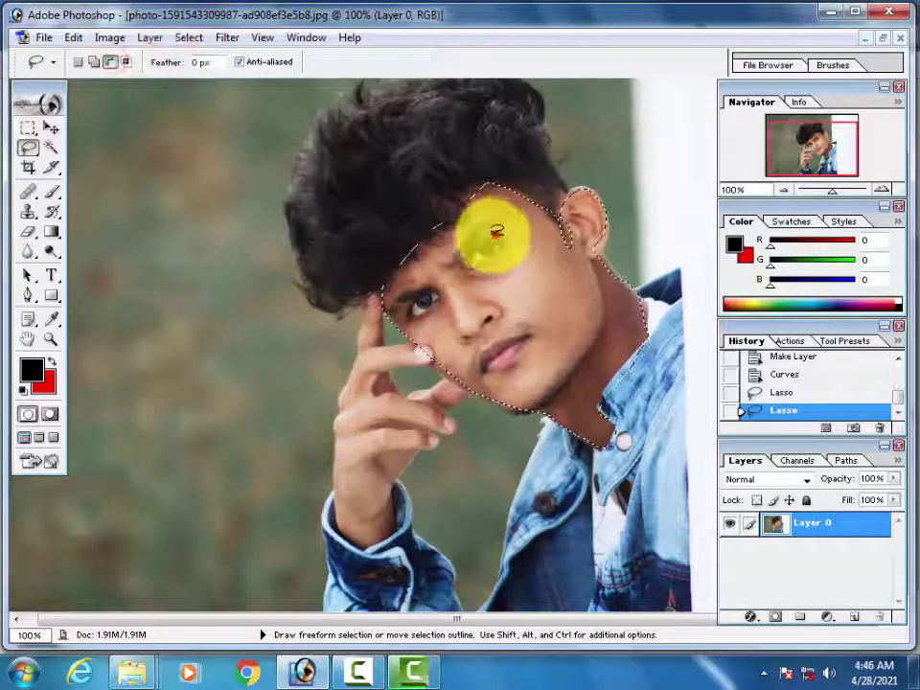
{"action": "left_click_drag", "start_coordinate": [497, 233], "coordinate": [468, 261]}
{"action": "mouse_move", "coordinate": [510, 223]}
{"action": "left_mouse_down"}
{"action": "mouse_move", "coordinate": [510, 206]}
{"action": "mouse_move", "coordinate": [460, 257]}
{"action": "left_mouse_up"}
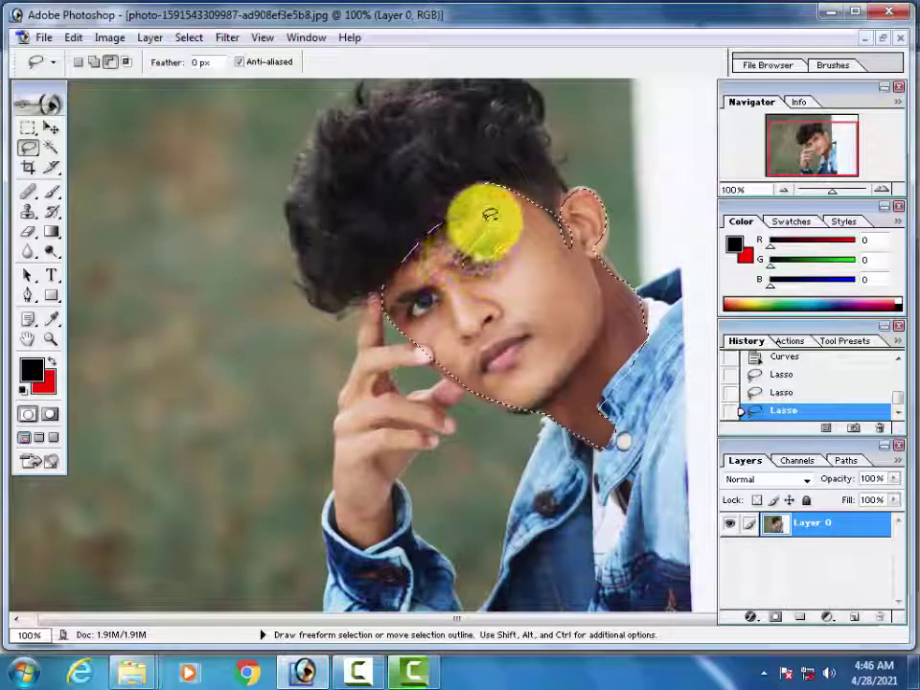
{"action": "left_click_drag", "start_coordinate": [488, 215], "coordinate": [492, 218]}
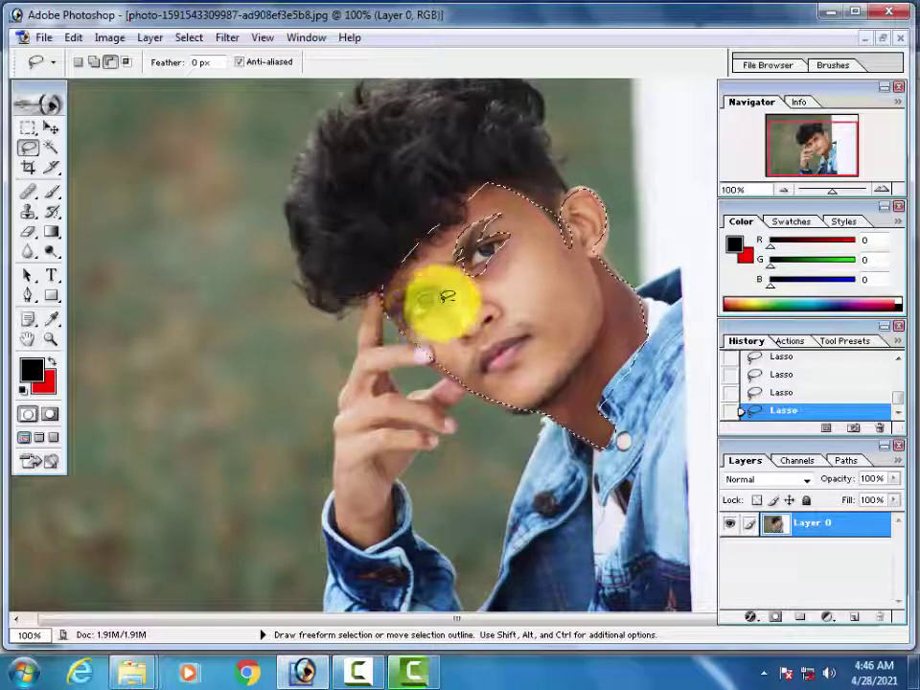
{"action": "mouse_move", "coordinate": [479, 188]}
{"action": "left_mouse_down"}
{"action": "mouse_move", "coordinate": [410, 285]}
{"action": "mouse_move", "coordinate": [515, 334]}
{"action": "left_mouse_up"}
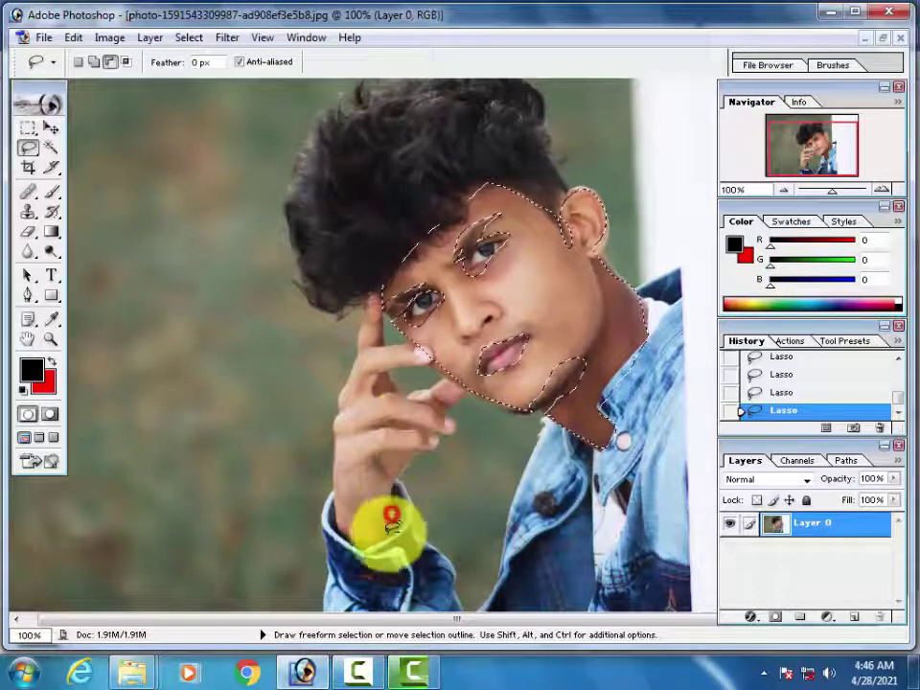
{"action": "mouse_move", "coordinate": [391, 525]}
{"action": "left_mouse_down"}
{"action": "mouse_move", "coordinate": [348, 419]}
{"action": "mouse_move", "coordinate": [384, 290]}
{"action": "left_mouse_up"}
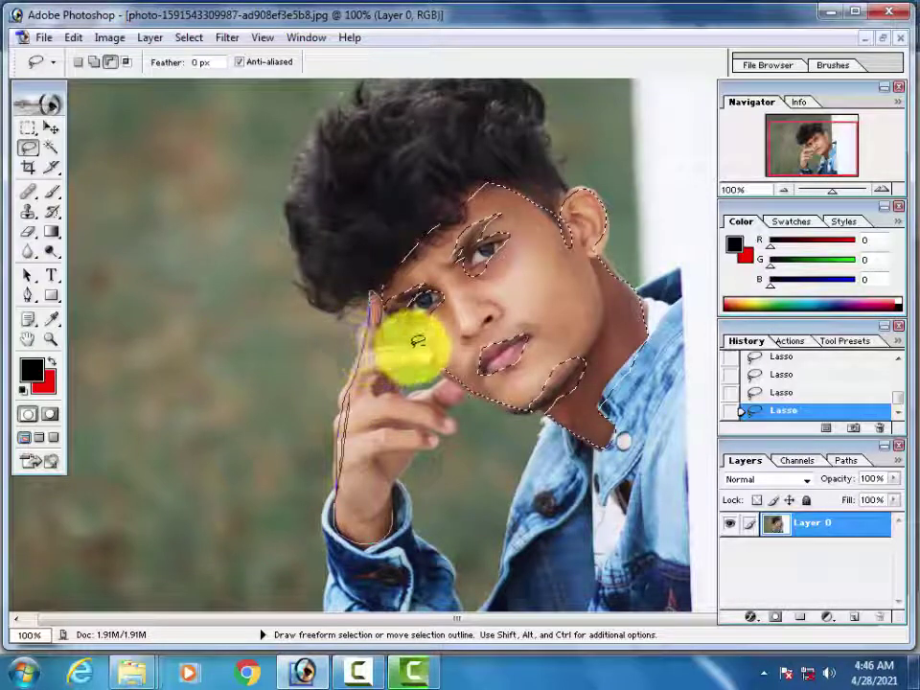
{"action": "mouse_move", "coordinate": [405, 360]}
{"action": "left_mouse_down"}
{"action": "mouse_move", "coordinate": [386, 383]}
{"action": "mouse_move", "coordinate": [436, 376]}
{"action": "mouse_move", "coordinate": [448, 405]}
{"action": "mouse_move", "coordinate": [444, 425]}
{"action": "mouse_move", "coordinate": [401, 417]}
{"action": "mouse_move", "coordinate": [433, 424]}
{"action": "mouse_move", "coordinate": [404, 443]}
{"action": "mouse_move", "coordinate": [407, 460]}
{"action": "mouse_move", "coordinate": [393, 491]}
{"action": "left_mouse_up"}
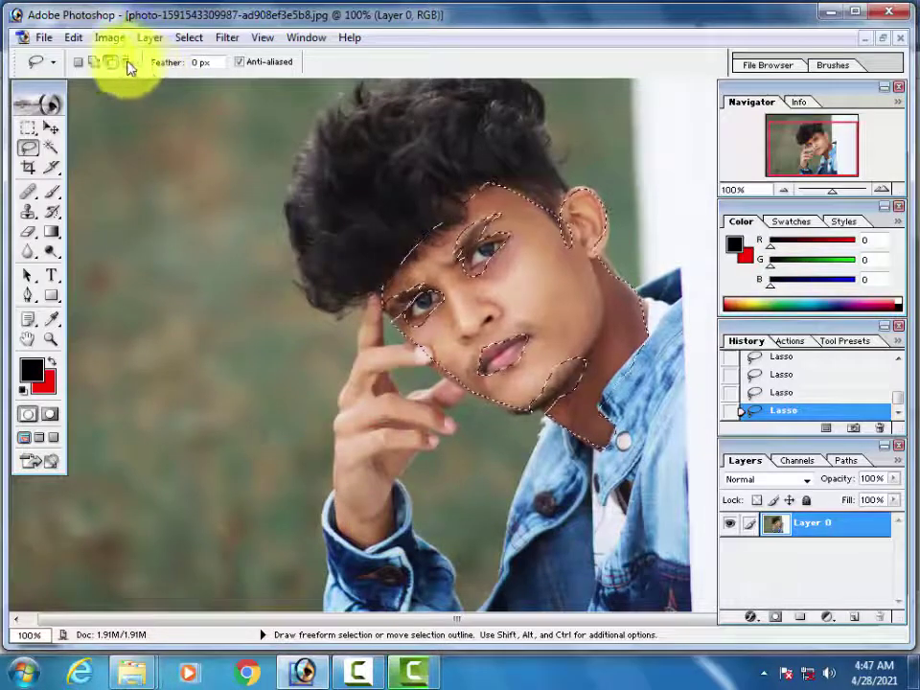
Add the raised hand and fingers, up to the chin, to the skin selection
{"action": "left_click", "coordinate": [94, 61]}
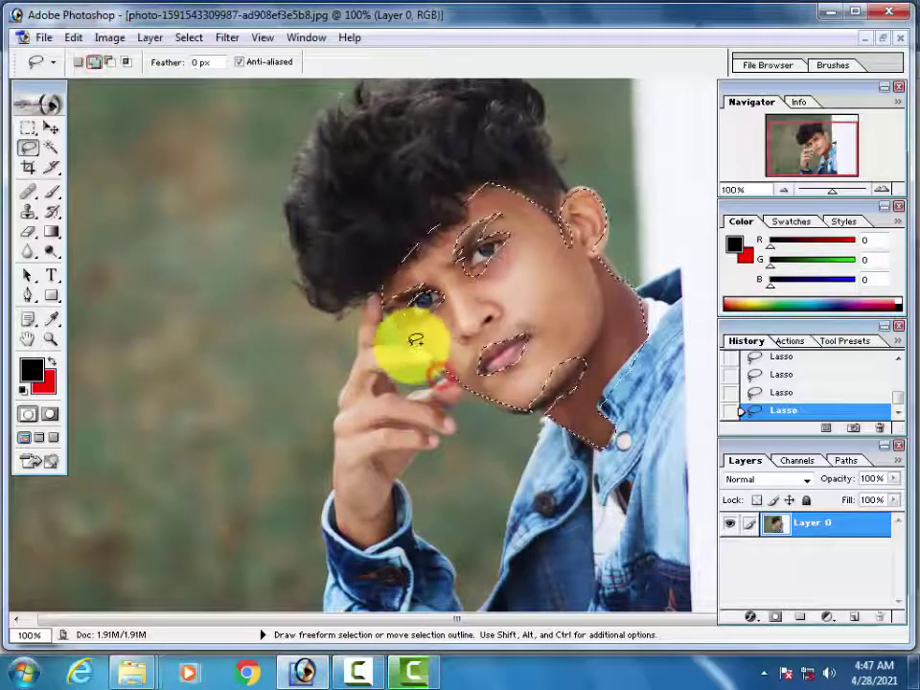
{"action": "mouse_move", "coordinate": [379, 338]}
{"action": "left_mouse_down"}
{"action": "mouse_move", "coordinate": [376, 291]}
{"action": "mouse_move", "coordinate": [345, 374]}
{"action": "mouse_move", "coordinate": [339, 431]}
{"action": "mouse_move", "coordinate": [342, 505]}
{"action": "mouse_move", "coordinate": [359, 544]}
{"action": "mouse_move", "coordinate": [404, 451]}
{"action": "mouse_move", "coordinate": [448, 435]}
{"action": "mouse_move", "coordinate": [382, 427]}
{"action": "left_mouse_up"}
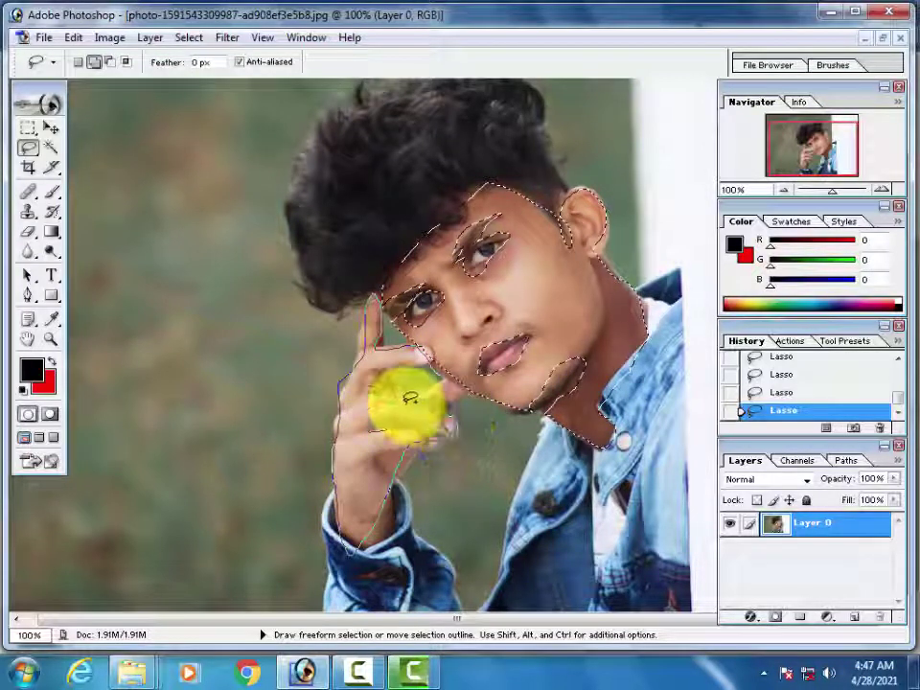
{"action": "left_click_drag", "start_coordinate": [445, 402], "coordinate": [470, 381]}
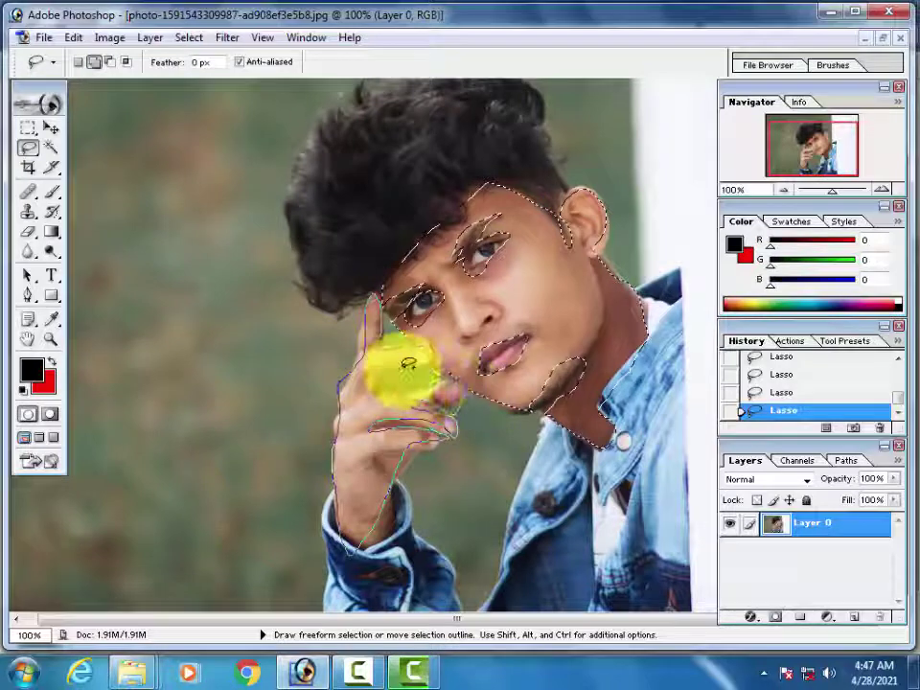
{"action": "left_click_drag", "start_coordinate": [433, 349], "coordinate": [421, 328]}
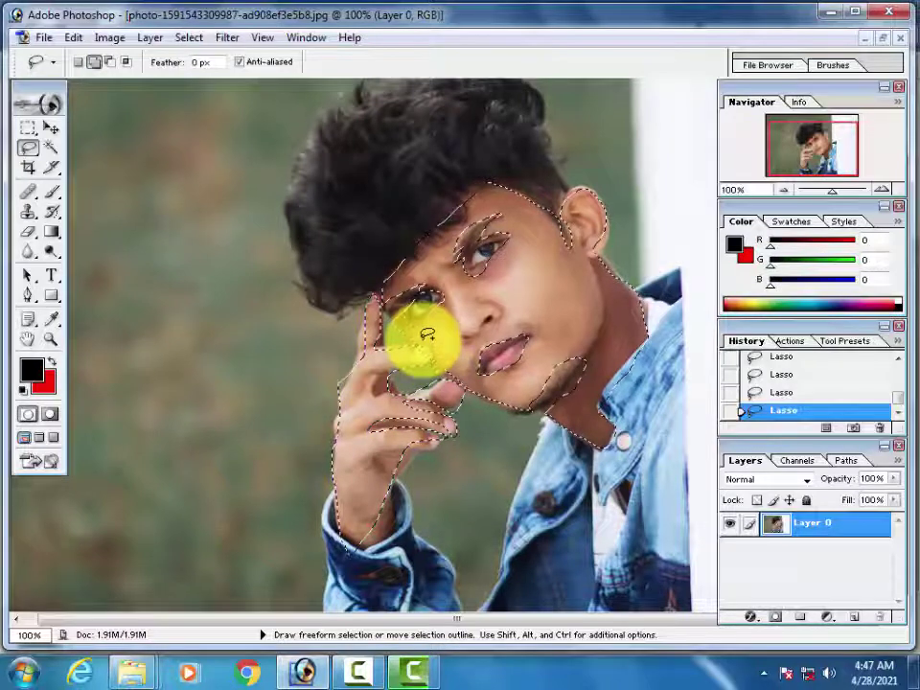
Apply Noiseware Professional (luminance 70%, color 80%) to the selected skin
{"action": "left_click", "coordinate": [227, 38]}
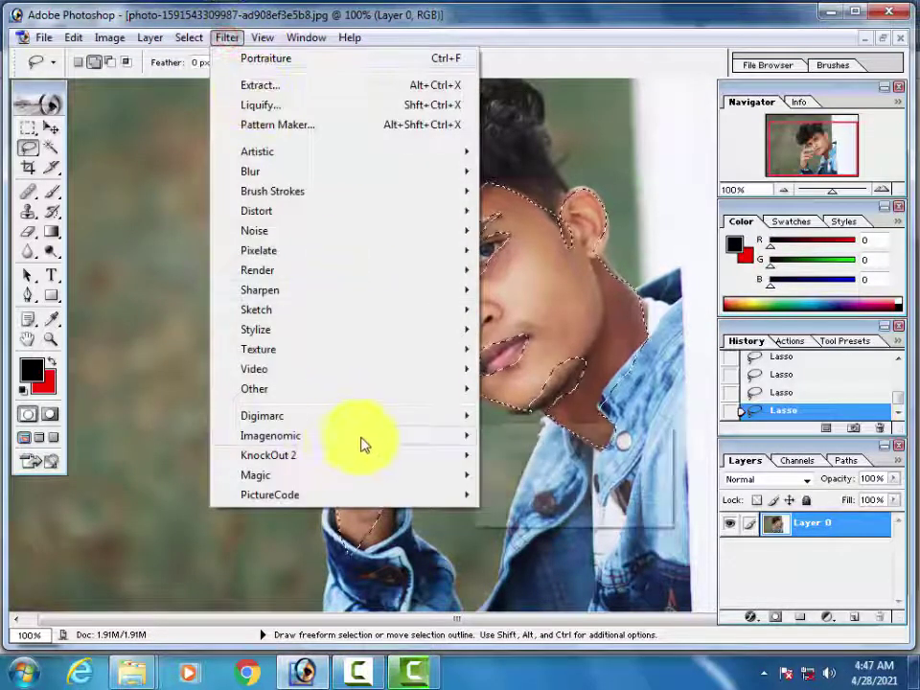
{"action": "left_click", "coordinate": [530, 434]}
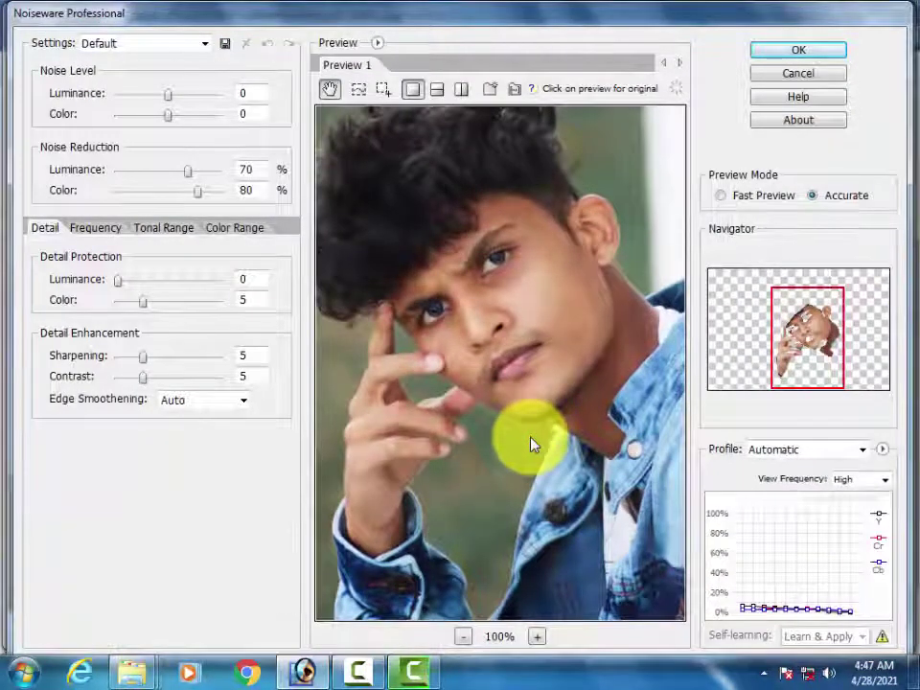
{"action": "left_click", "coordinate": [794, 52]}
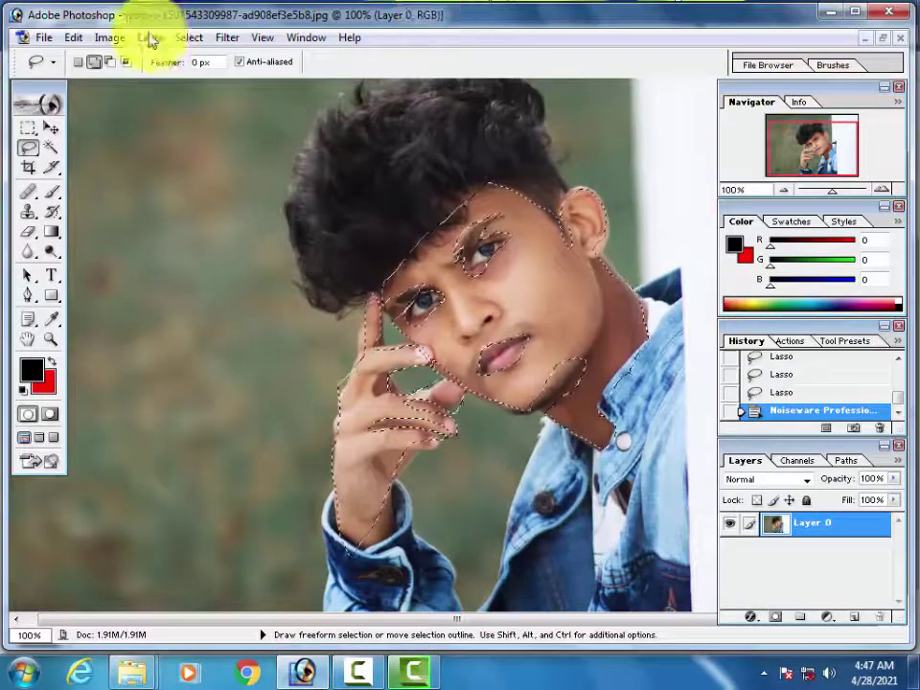
Run Imagenomic Portraiture on the selected skin twice with its default settings
{"action": "left_click", "coordinate": [223, 39]}
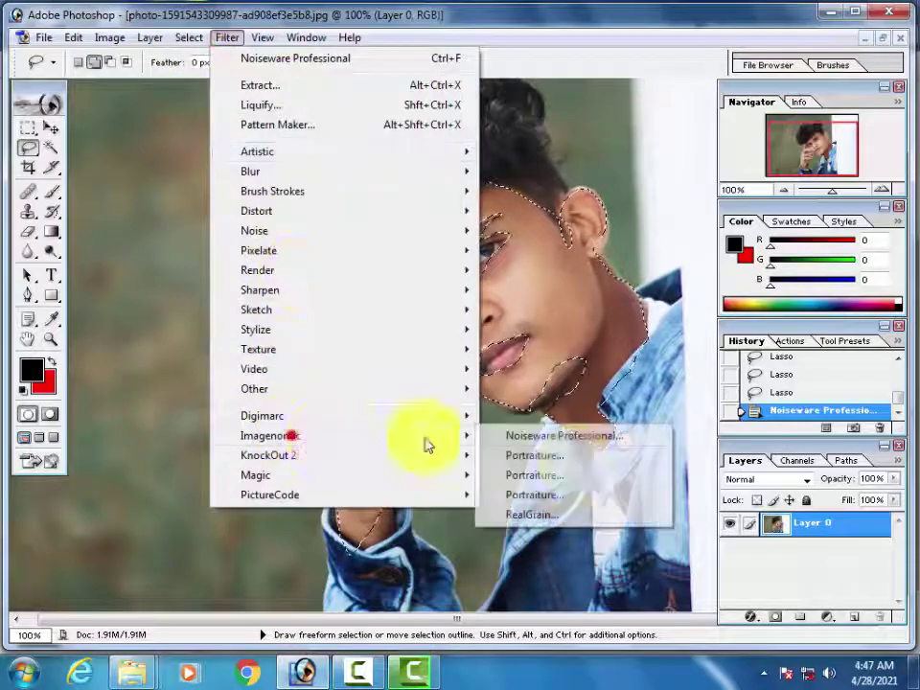
{"action": "left_click", "coordinate": [577, 473]}
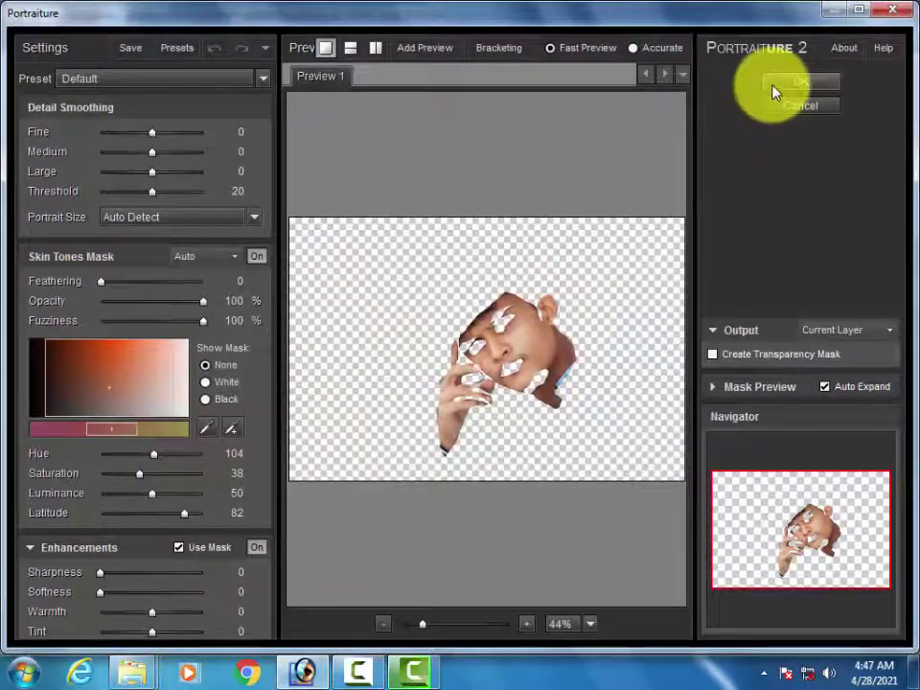
{"action": "left_click", "coordinate": [778, 84]}
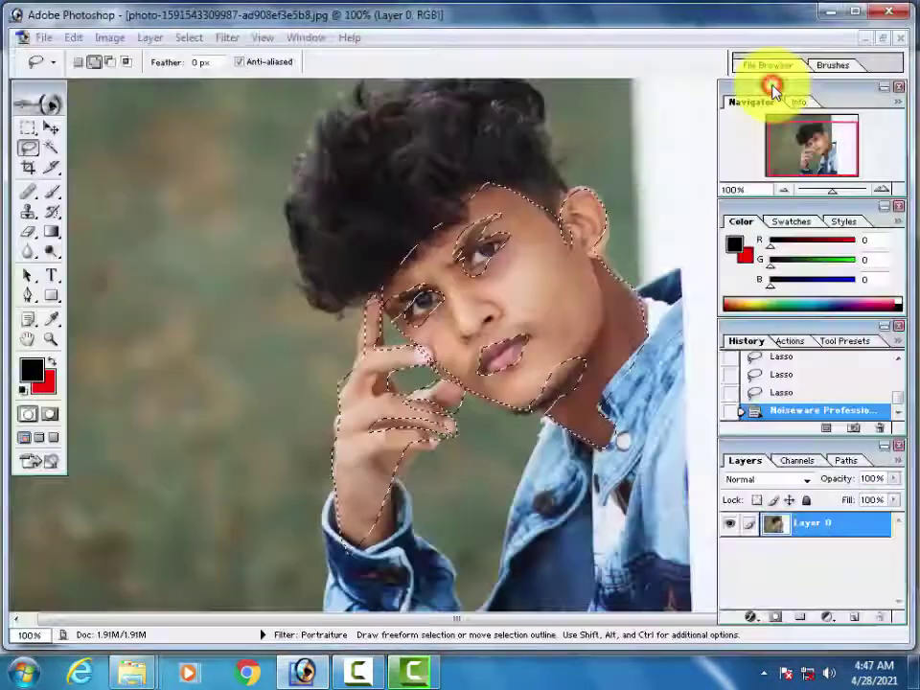
{"action": "left_click", "coordinate": [222, 38]}
{"action": "left_click", "coordinate": [299, 436]}
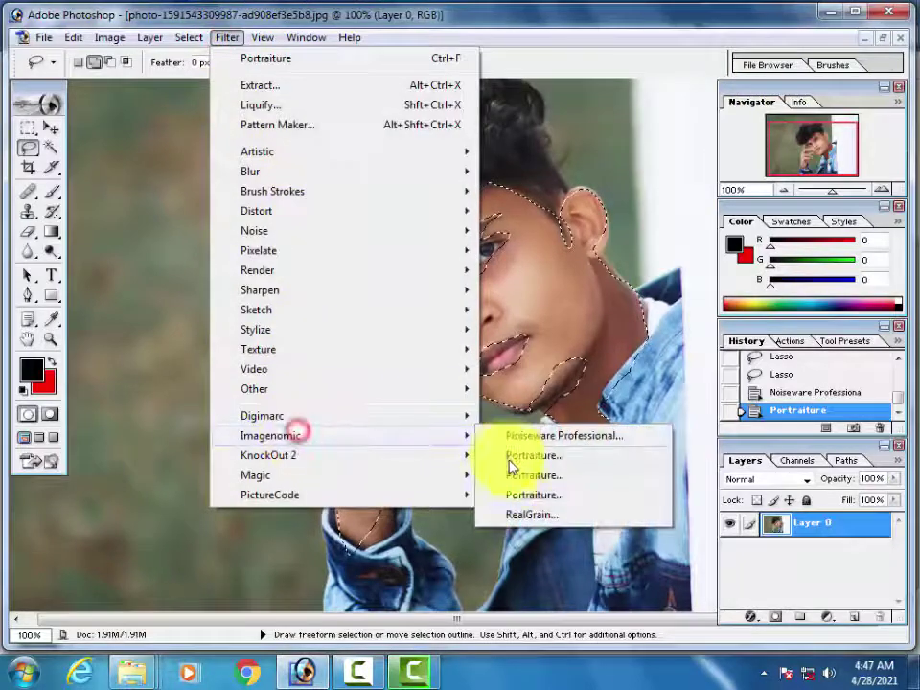
{"action": "left_click", "coordinate": [537, 492]}
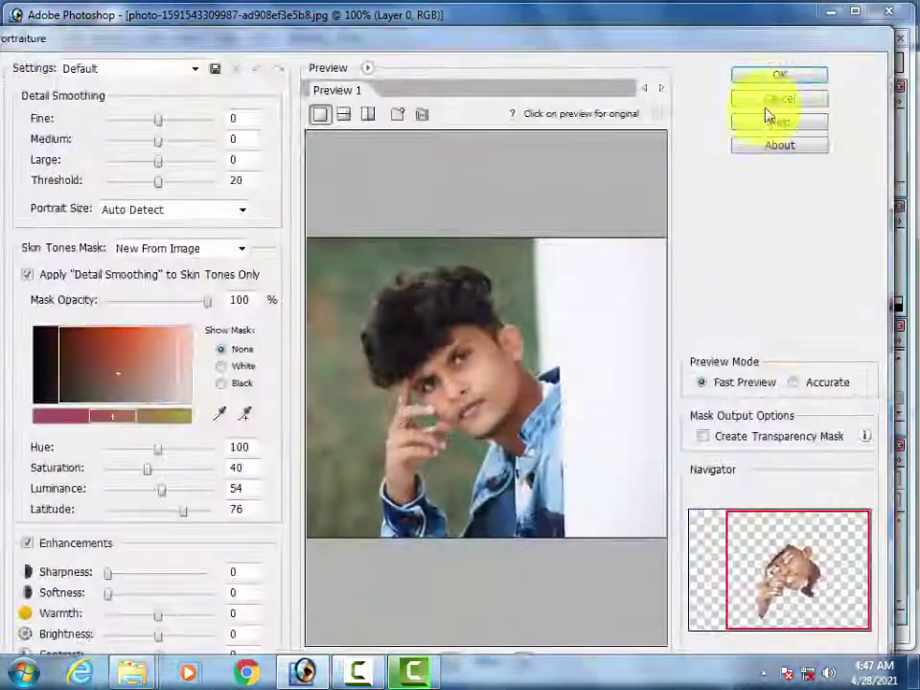
{"action": "left_click", "coordinate": [776, 79]}
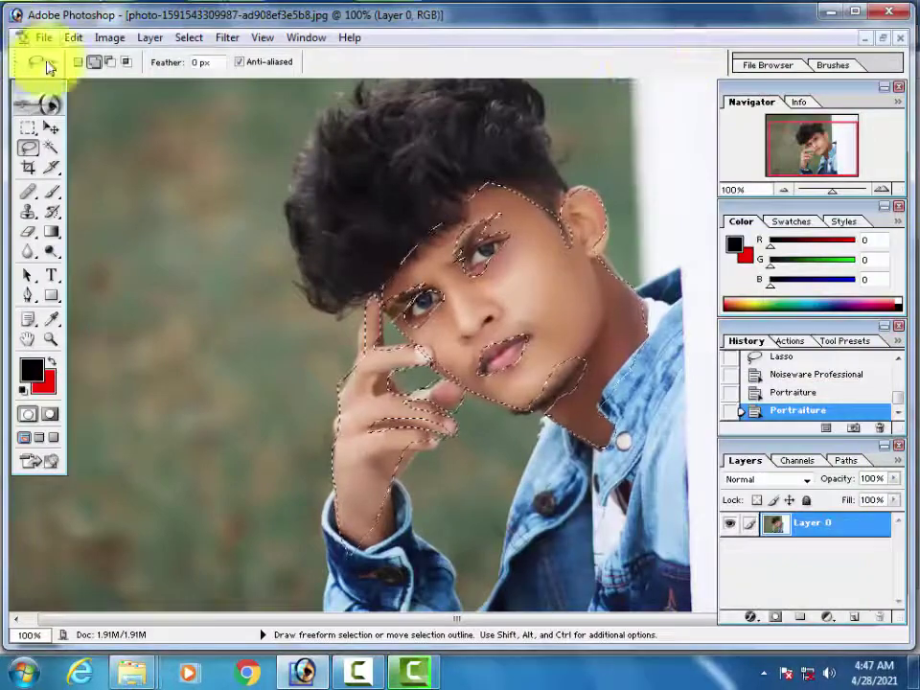
Run a third Portraiture pass on the selected skin, then deselect with Ctrl+D
{"action": "left_click", "coordinate": [189, 37]}
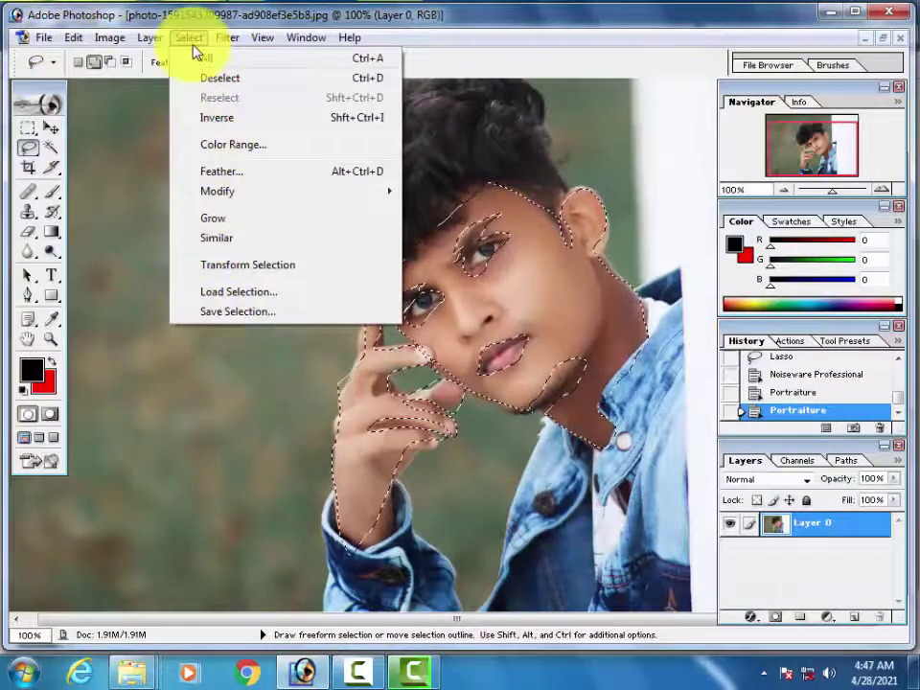
{"action": "left_click", "coordinate": [228, 37]}
{"action": "mouse_move", "coordinate": [270, 435]}
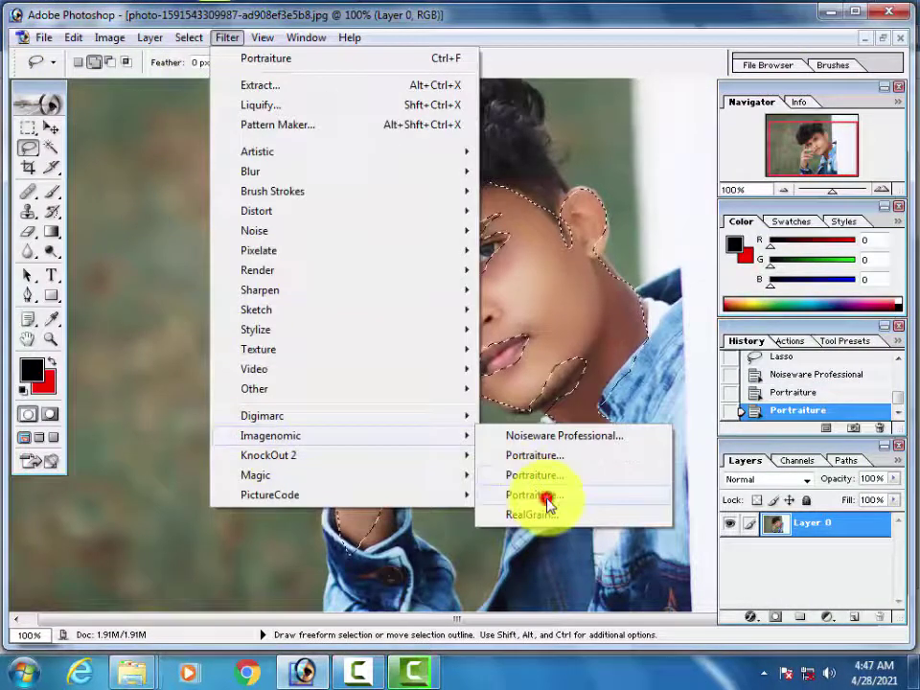
{"action": "left_click", "coordinate": [546, 497]}
{"action": "left_click", "coordinate": [781, 75]}
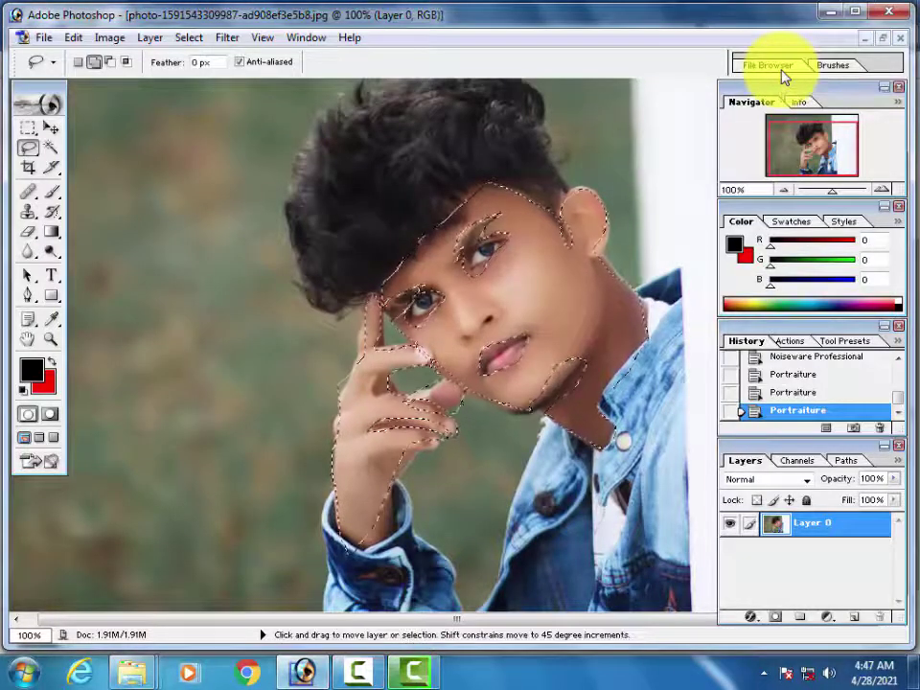
{"action": "key", "text": "ctrl+d"}
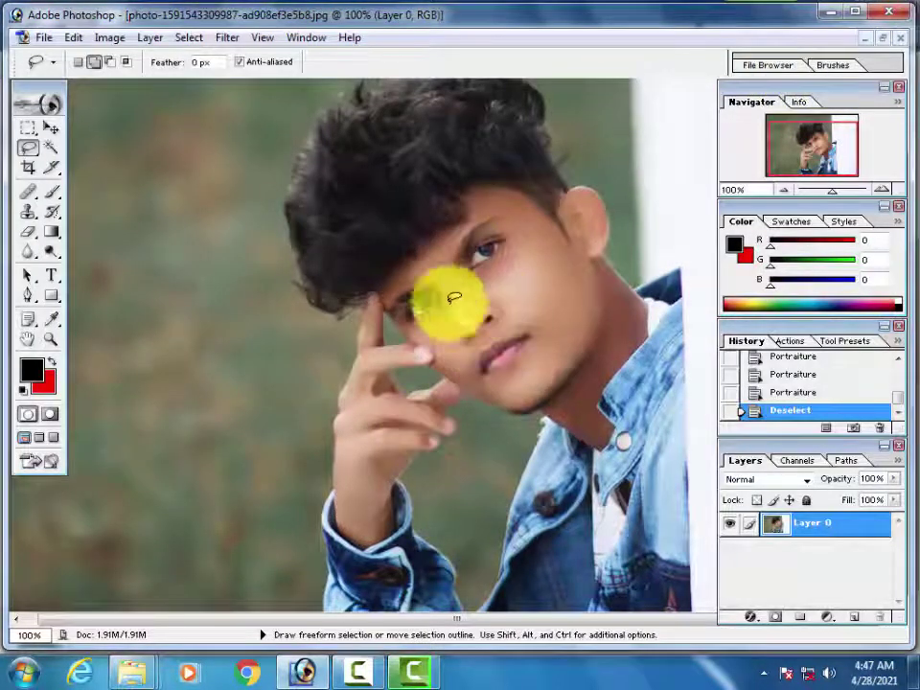
Zoom to 300% on the chin and heal its blemishes, undoing the last strokes
{"action": "key", "text": "ctrl+plus"}
{"action": "key", "text": "ctrl+plus"}
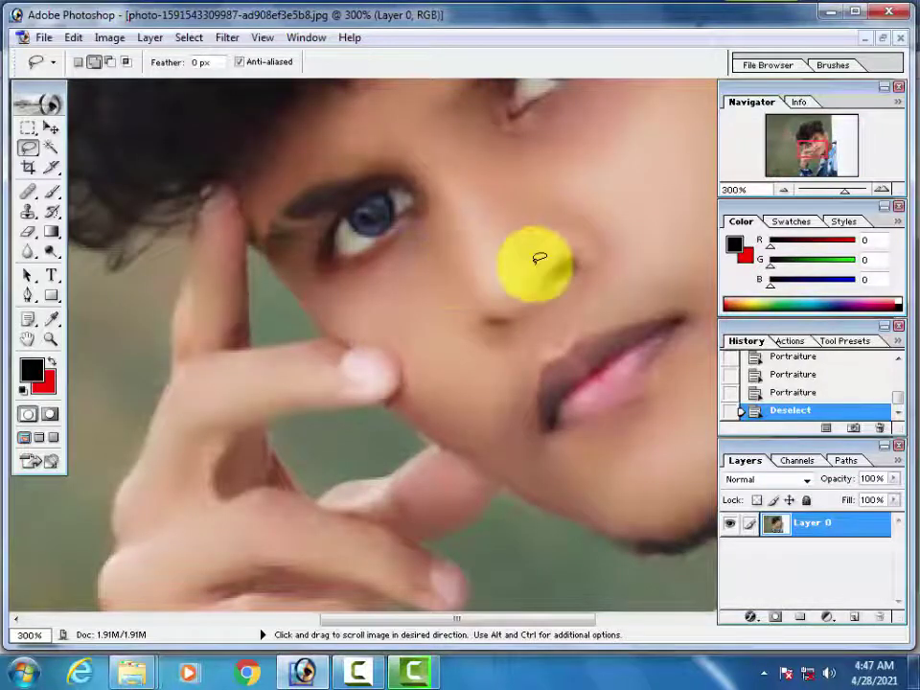
{"action": "left_click_drag", "start_coordinate": [538, 259], "coordinate": [354, 362]}
{"action": "left_click_drag", "start_coordinate": [478, 287], "coordinate": [421, 230]}
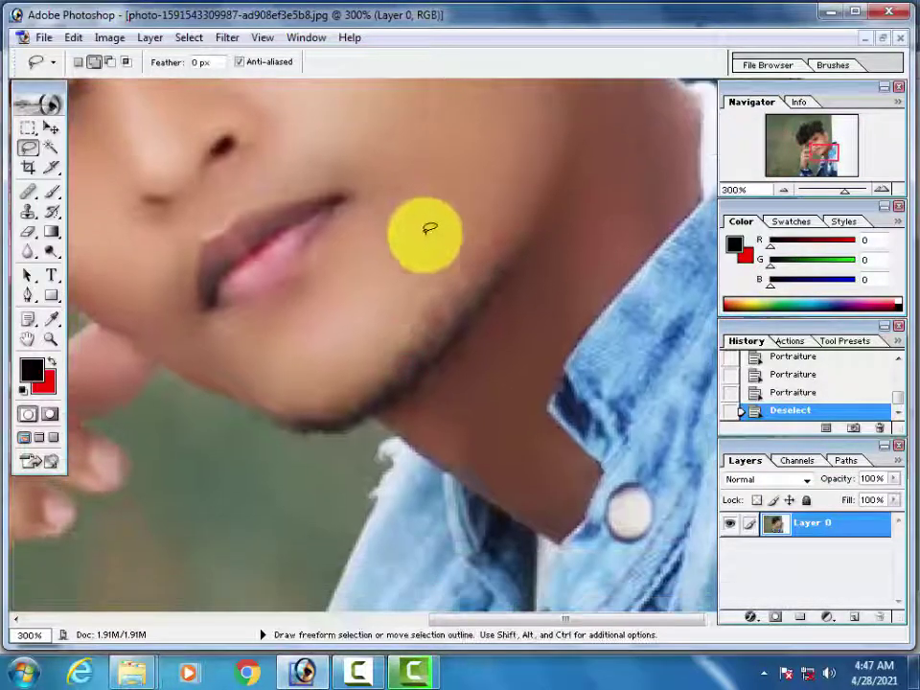
{"action": "left_click", "coordinate": [28, 192]}
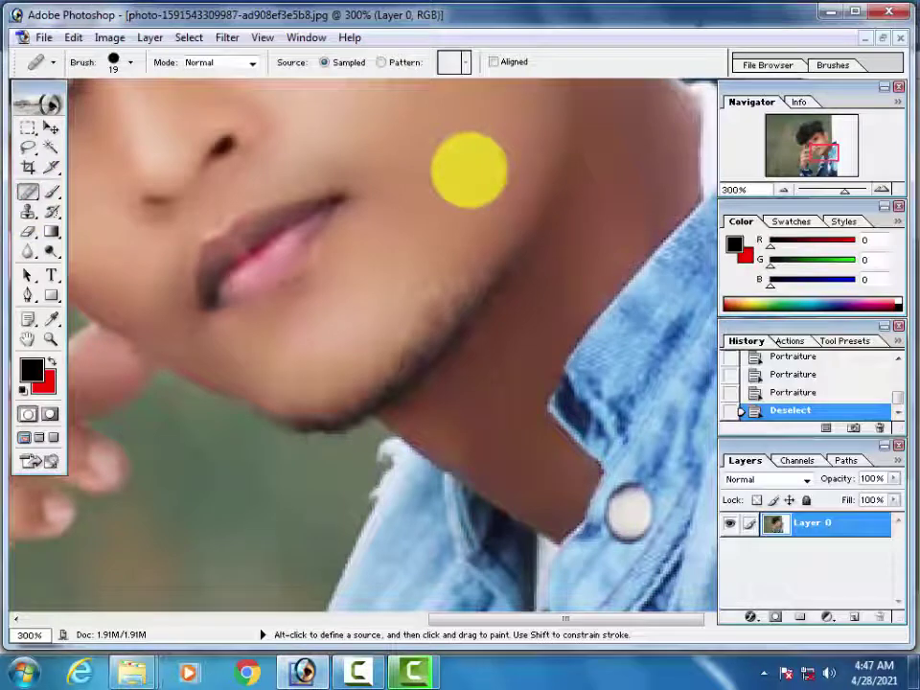
{"action": "left_click", "coordinate": [468, 169], "text": "alt"}
{"action": "left_click", "coordinate": [435, 259]}
{"action": "left_click", "coordinate": [433, 297]}
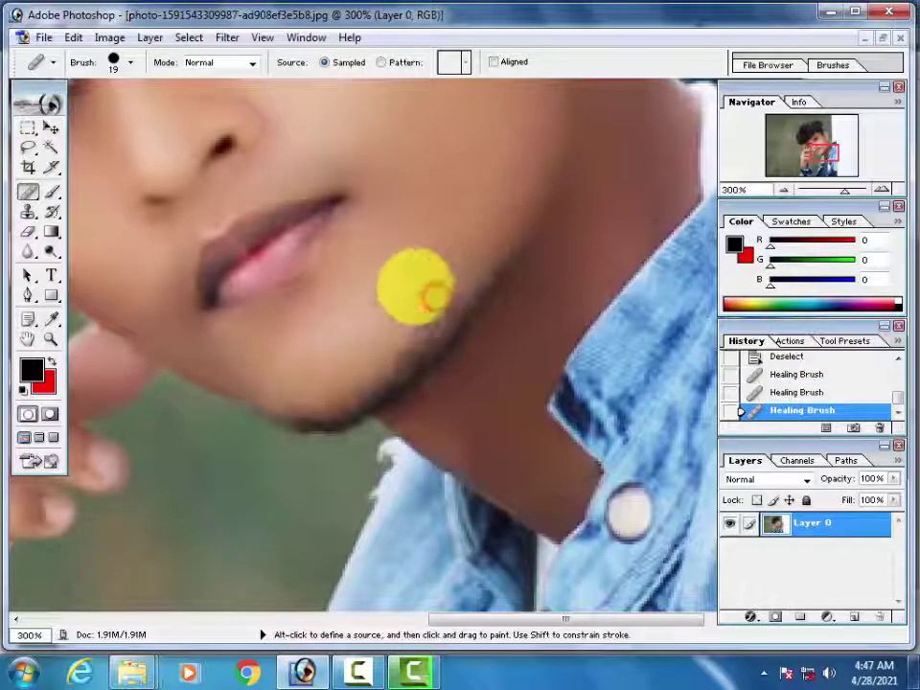
{"action": "key", "text": "ctrl+alt+z"}
{"action": "key", "text": "ctrl+alt+z"}
Shrink the Healing Brush to 7 px and heal small spots on the chin, jaw and cheek
{"action": "right_click", "coordinate": [411, 218]}
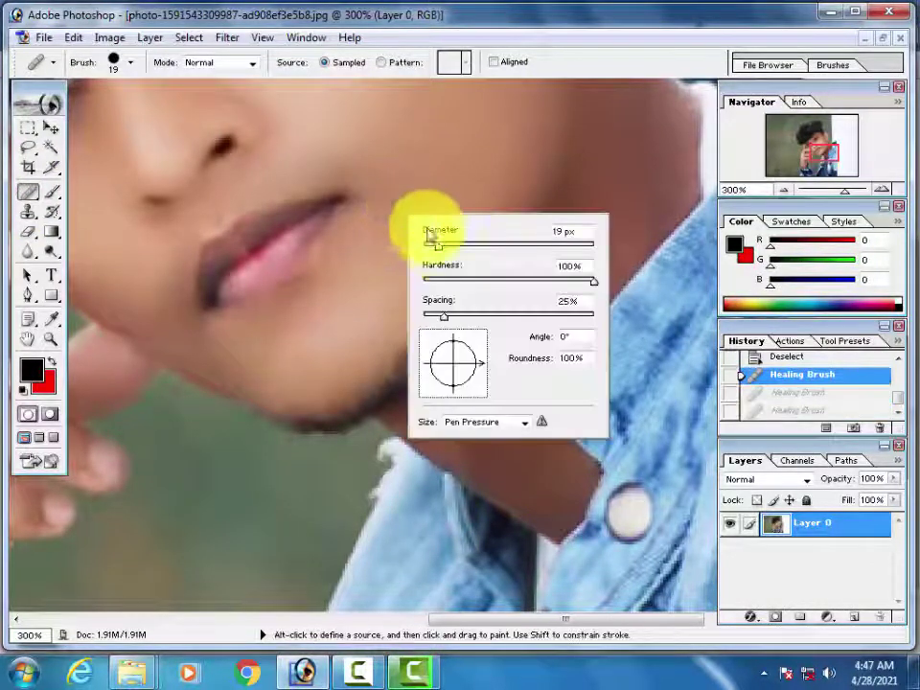
{"action": "left_click_drag", "start_coordinate": [436, 249], "coordinate": [429, 247]}
{"action": "left_click", "coordinate": [442, 263]}
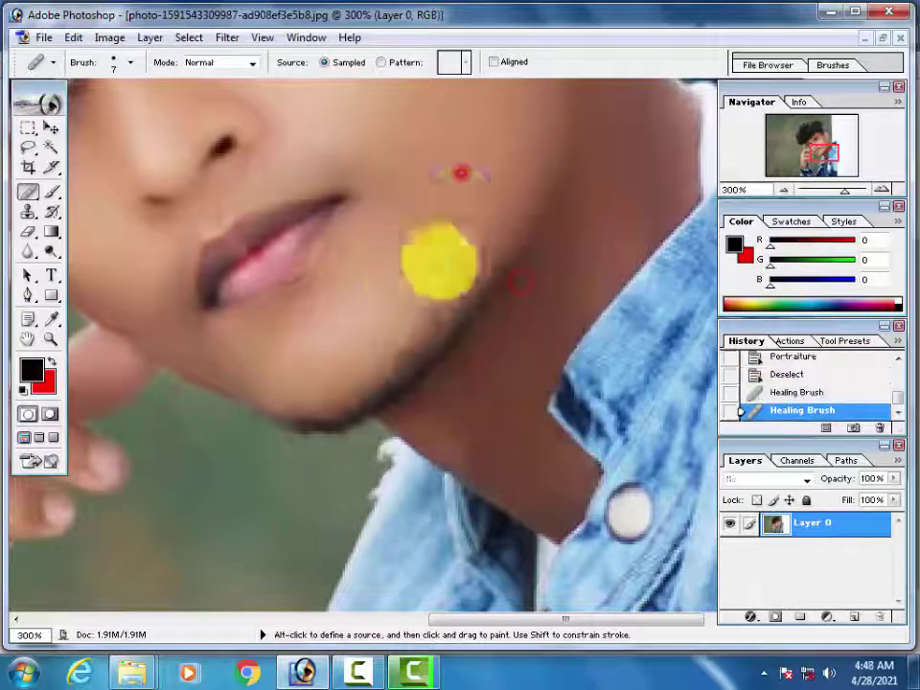
{"action": "left_click", "coordinate": [429, 286]}
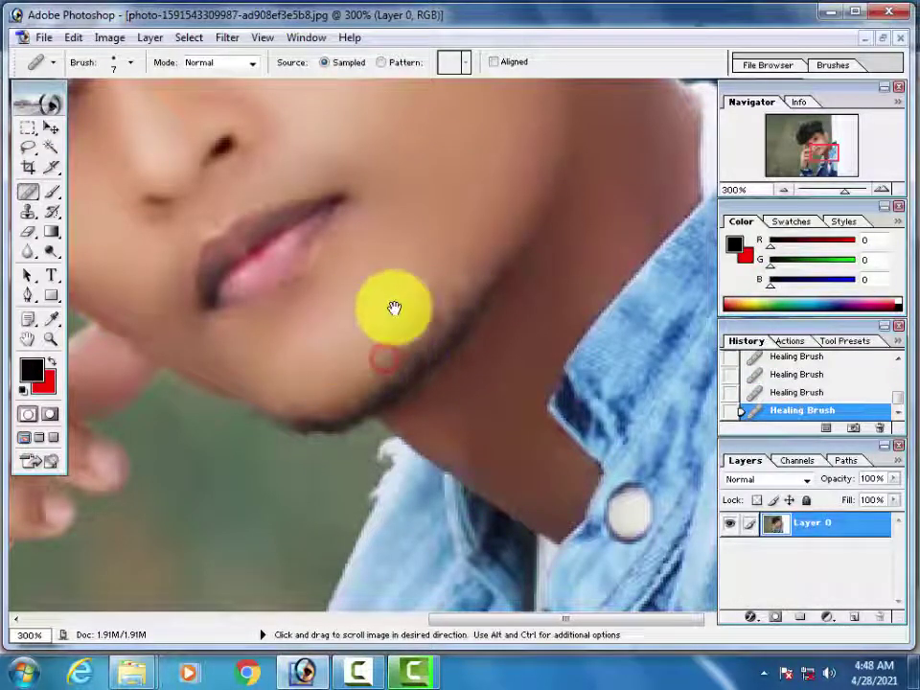
{"action": "left_click", "coordinate": [400, 304]}
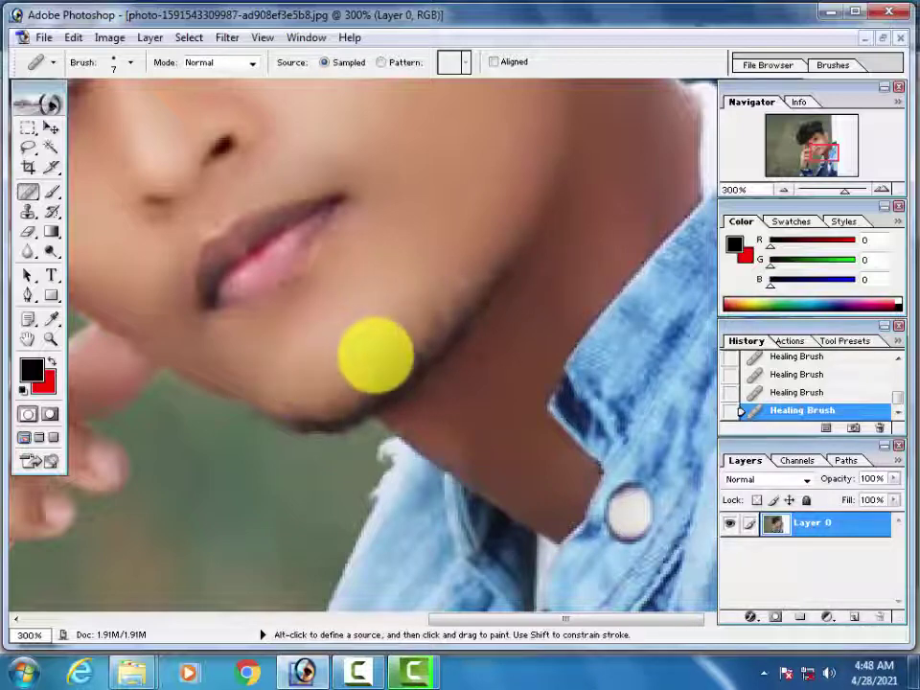
{"action": "left_click_drag", "start_coordinate": [273, 397], "coordinate": [331, 369]}
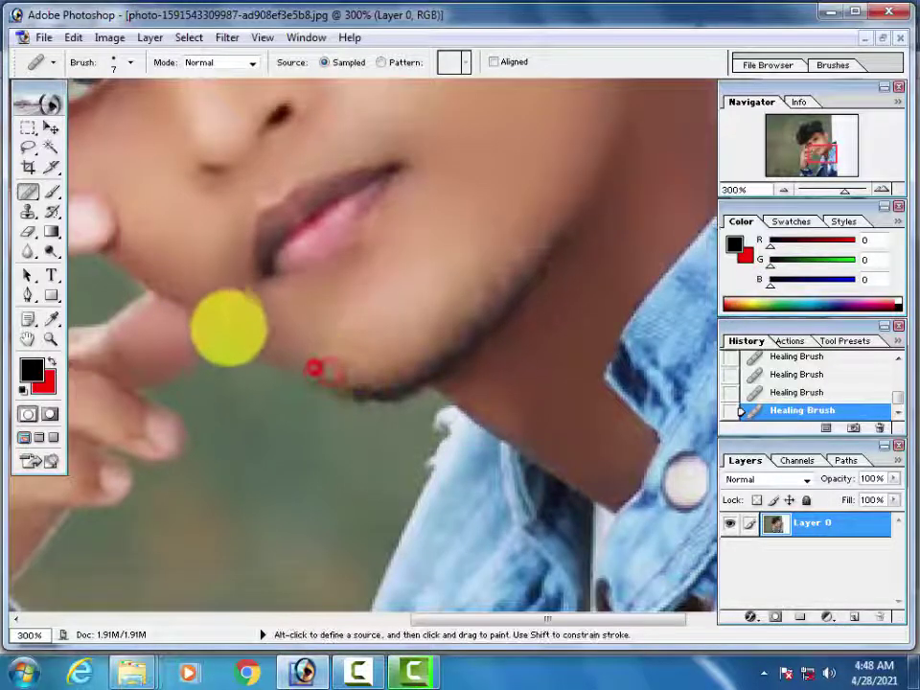
{"action": "left_click", "coordinate": [271, 309]}
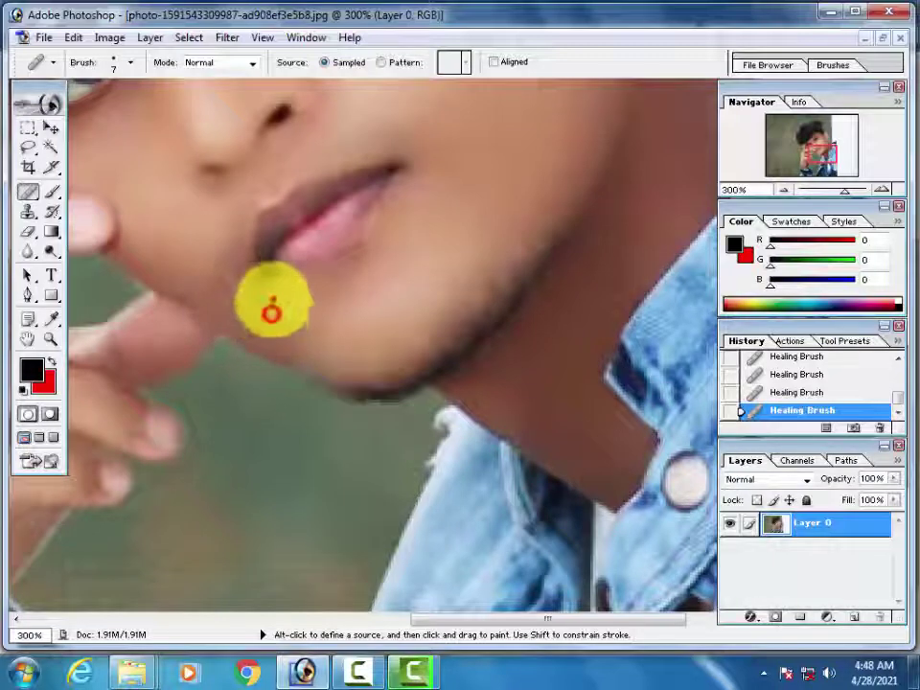
{"action": "left_click", "coordinate": [385, 221]}
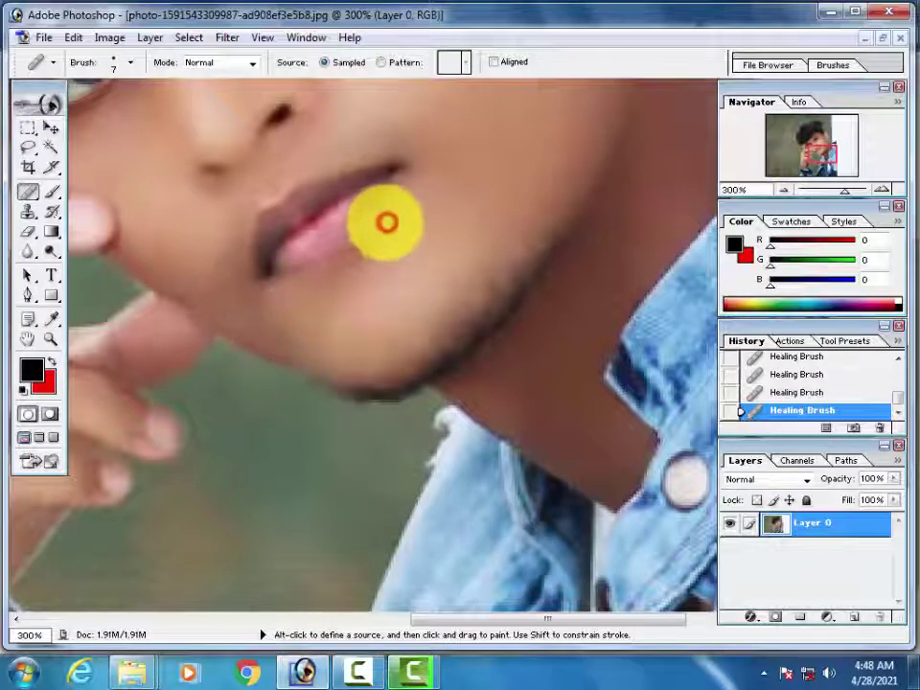
{"action": "left_click_drag", "start_coordinate": [365, 234], "coordinate": [356, 507]}
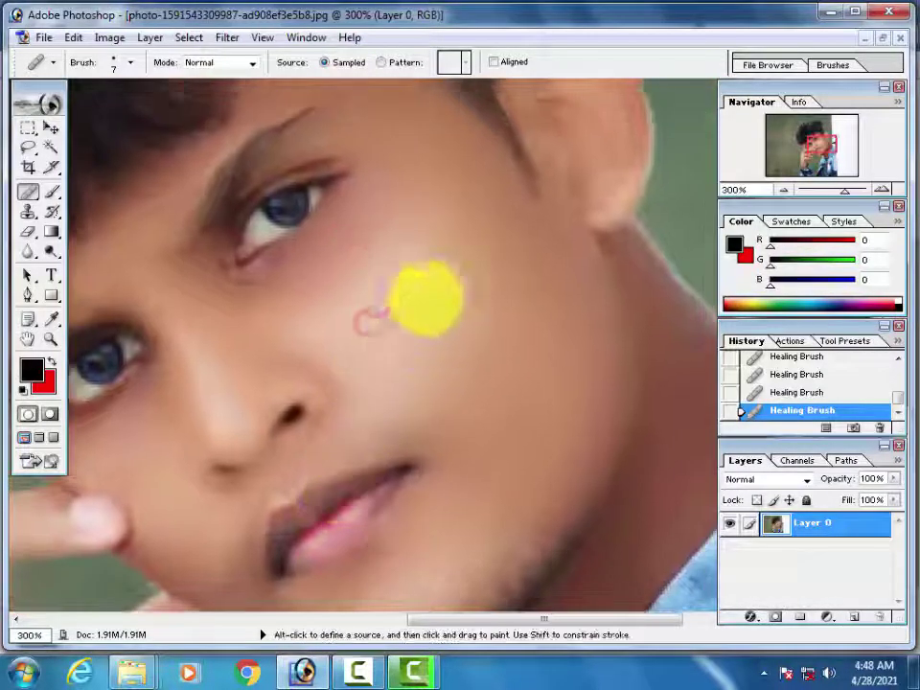
Apply a second Curves pass to the whole portrait, raising input 124 to output 131
{"action": "key", "text": "ctrl+minus"}
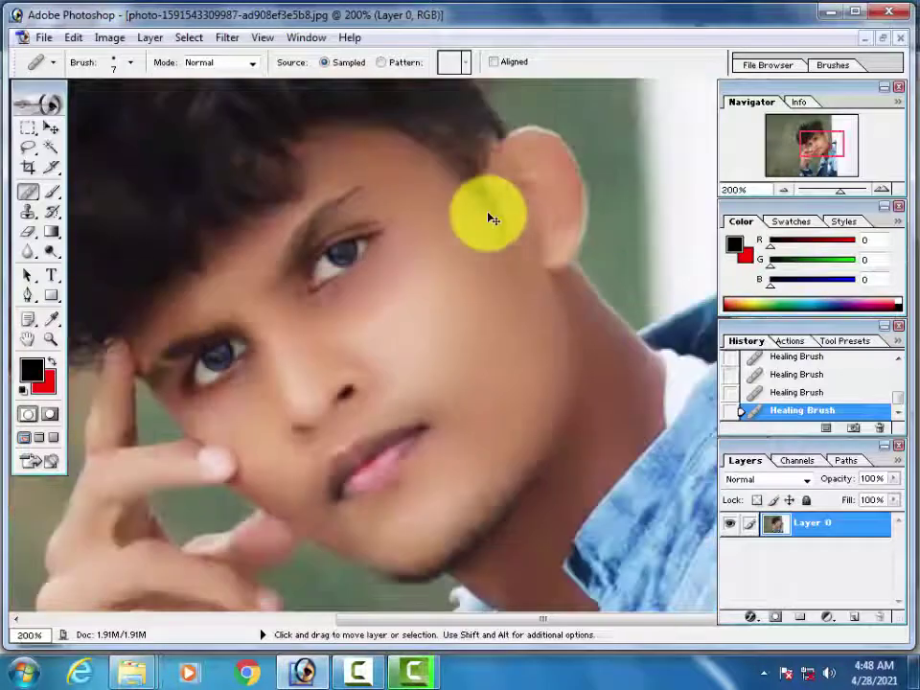
{"action": "key", "text": "ctrl+minus"}
{"action": "key", "text": "ctrl+minus"}
{"action": "key", "text": "ctrl+minus"}
{"action": "key", "text": "ctrl+0"}
{"action": "key", "text": "ctrl+plus"}
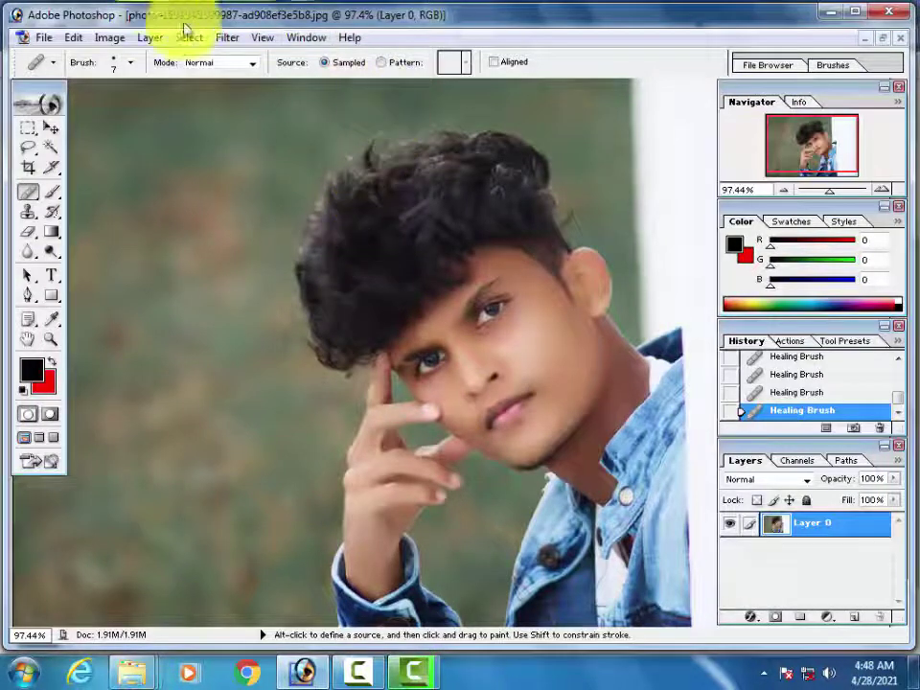
{"action": "left_click", "coordinate": [224, 37]}
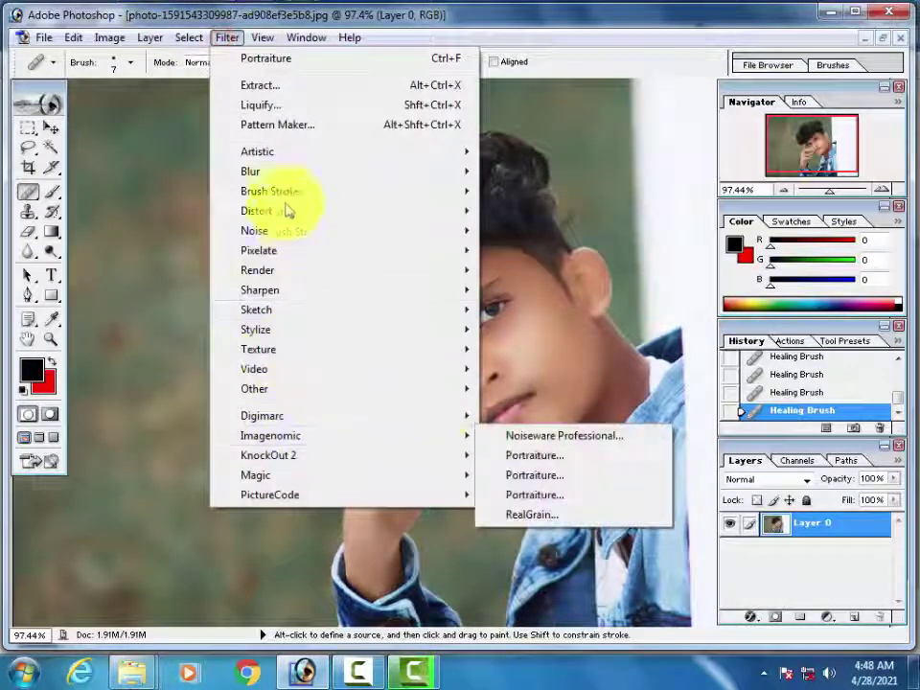
{"action": "left_click", "coordinate": [175, 84]}
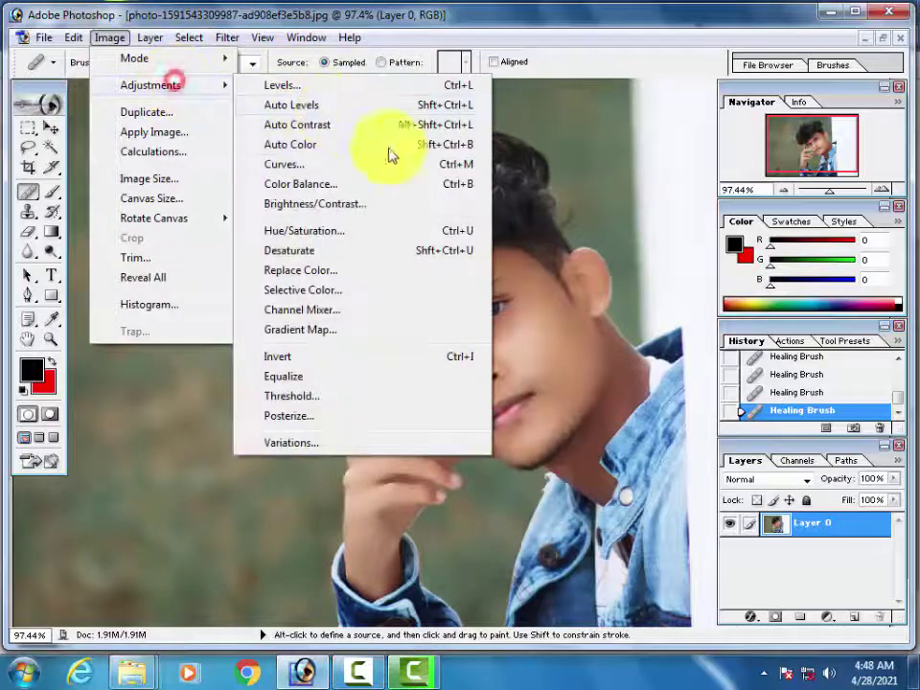
{"action": "left_click", "coordinate": [428, 166]}
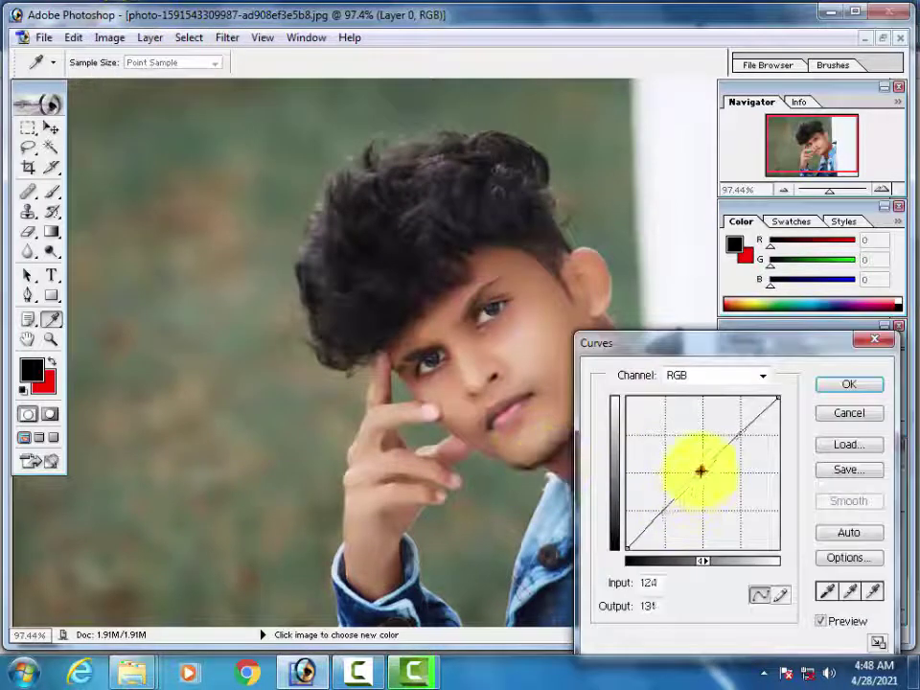
{"action": "left_click_drag", "start_coordinate": [700, 471], "coordinate": [698, 466]}
{"action": "left_click", "coordinate": [849, 384]}
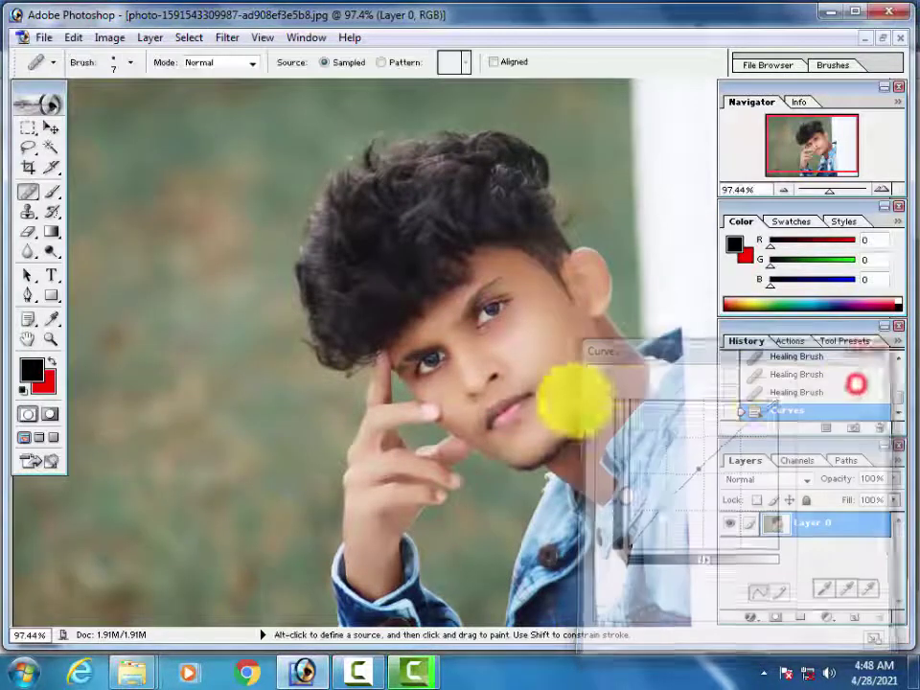
{"action": "key", "text": "ctrl+minus"}
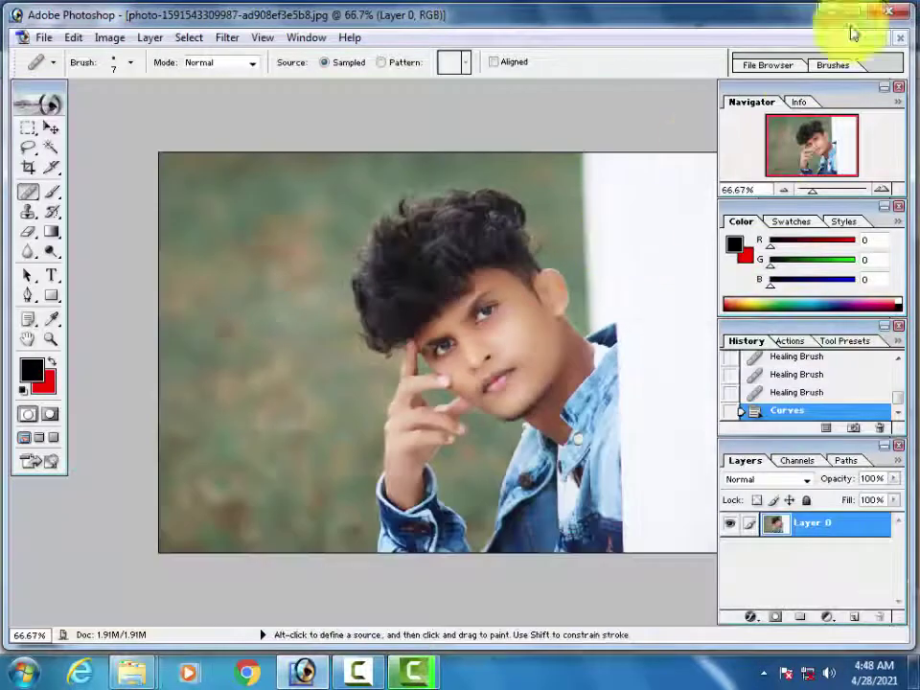
Rename the original photo in Downloads to k.jpg and open it in Photoshop
{"action": "left_click", "coordinate": [829, 12]}
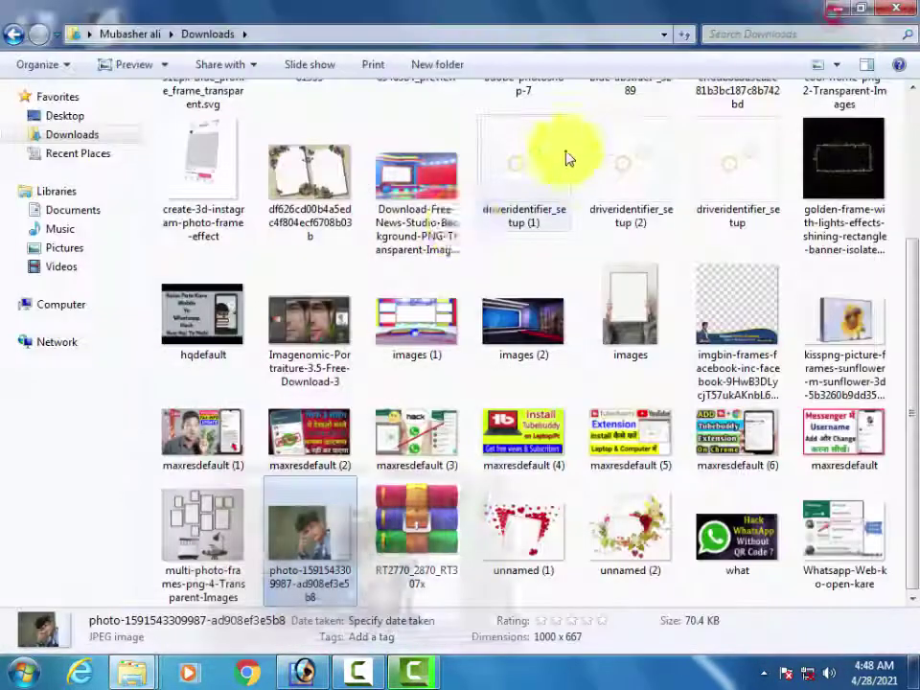
{"action": "right_click", "coordinate": [306, 516]}
{"action": "left_click", "coordinate": [349, 454]}
{"action": "type", "text": "k"}
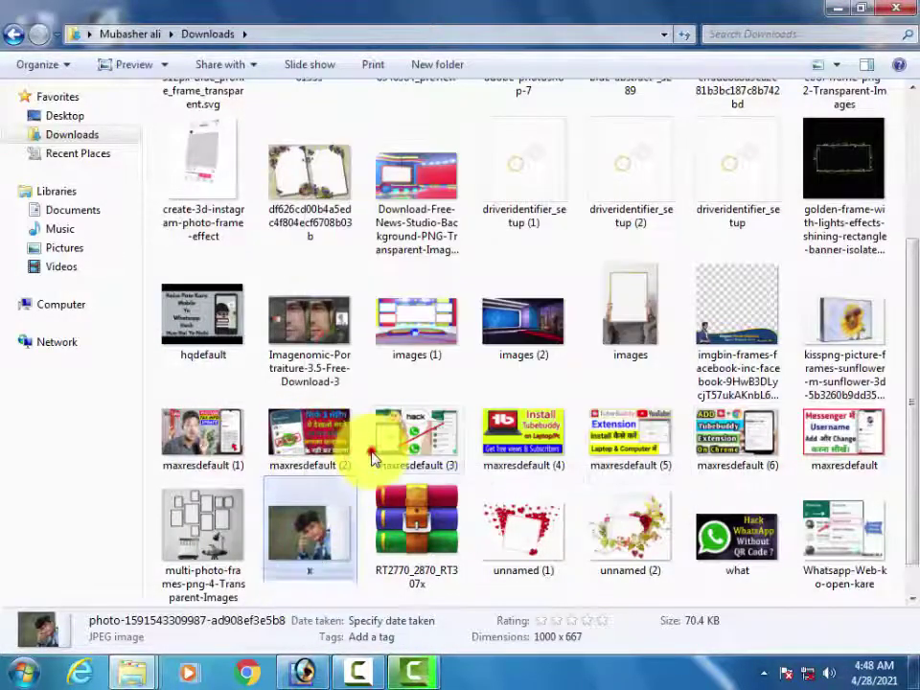
{"action": "scroll", "coordinate": [410, 420], "scroll_direction": "up", "scroll_amount": 2}
{"action": "scroll", "coordinate": [402, 372], "scroll_direction": "up", "scroll_amount": 3}
{"action": "scroll", "coordinate": [402, 372], "scroll_direction": "down", "scroll_amount": 3}
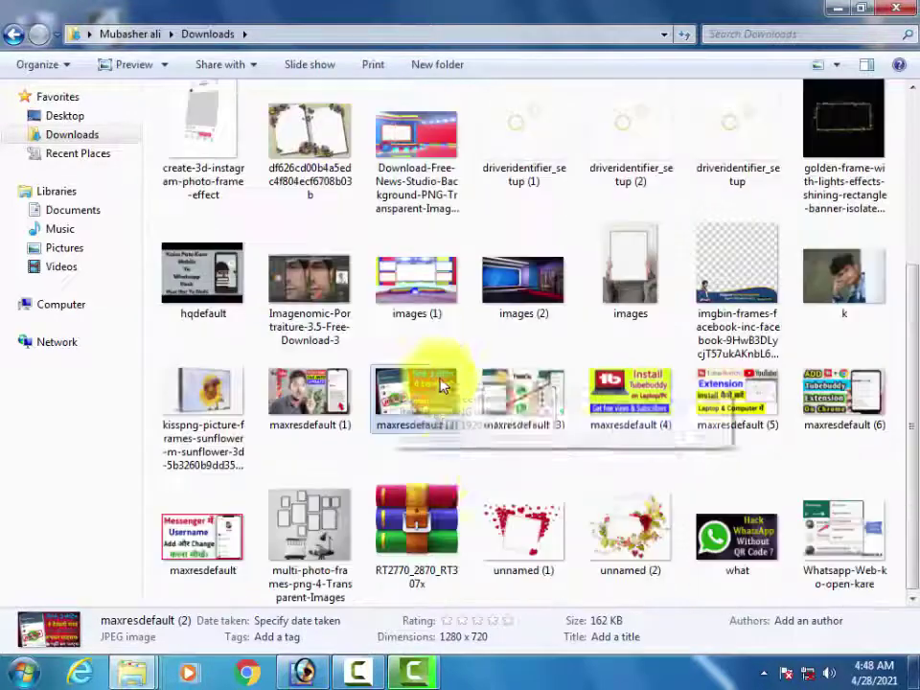
{"action": "mouse_move", "coordinate": [810, 288]}
{"action": "left_mouse_down"}
{"action": "mouse_move", "coordinate": [513, 600]}
{"action": "mouse_move", "coordinate": [391, 135]}
{"action": "left_mouse_up"}
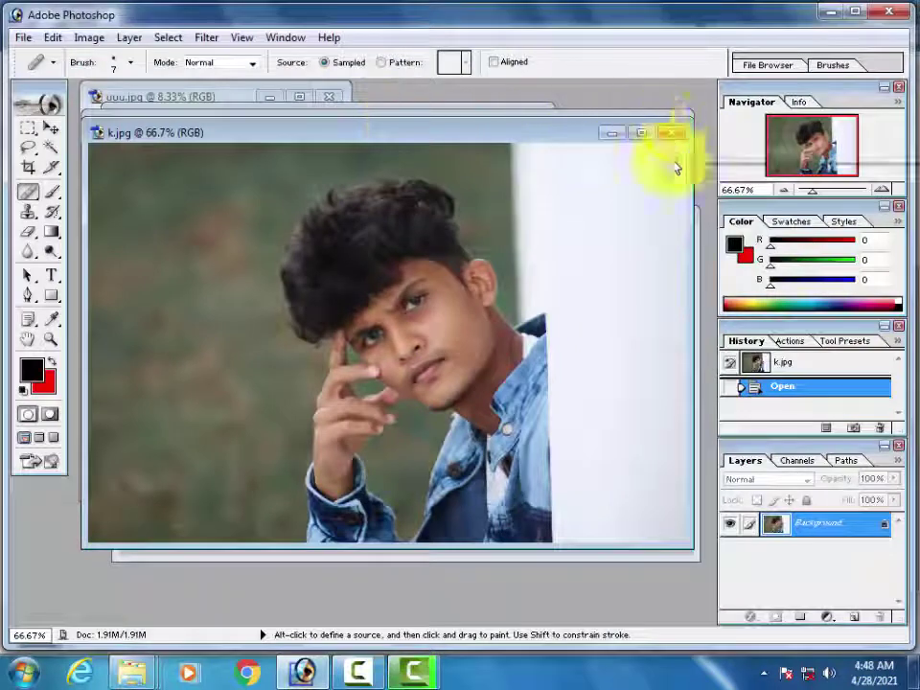
Float the k.jpg window, then resize and move it to the left
{"action": "mouse_move", "coordinate": [688, 121]}
{"action": "left_mouse_down"}
{"action": "mouse_move", "coordinate": [492, 268]}
{"action": "mouse_move", "coordinate": [422, 336]}
{"action": "left_mouse_up"}
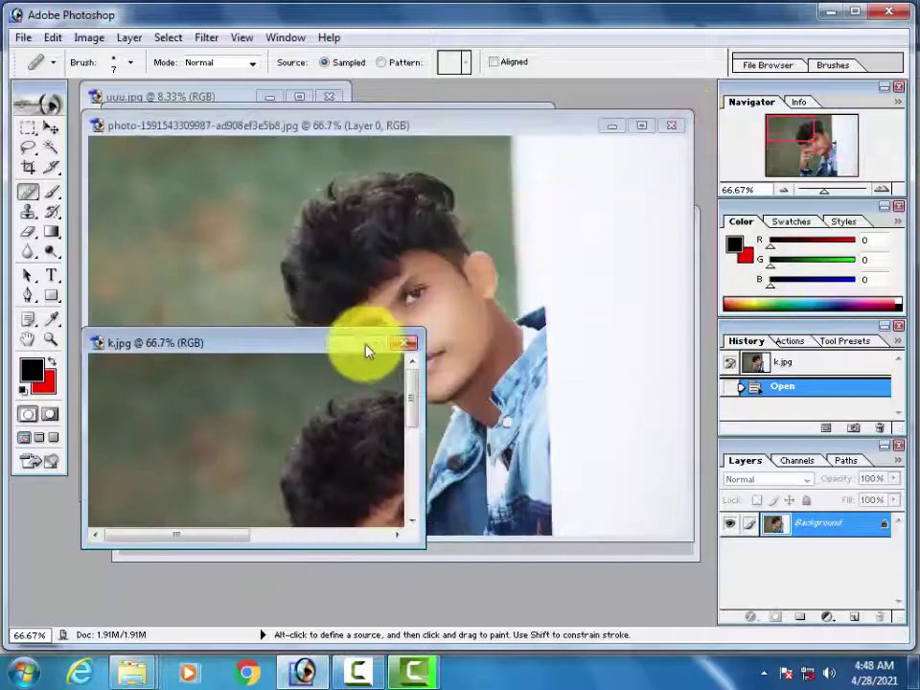
{"action": "left_click", "coordinate": [374, 342]}
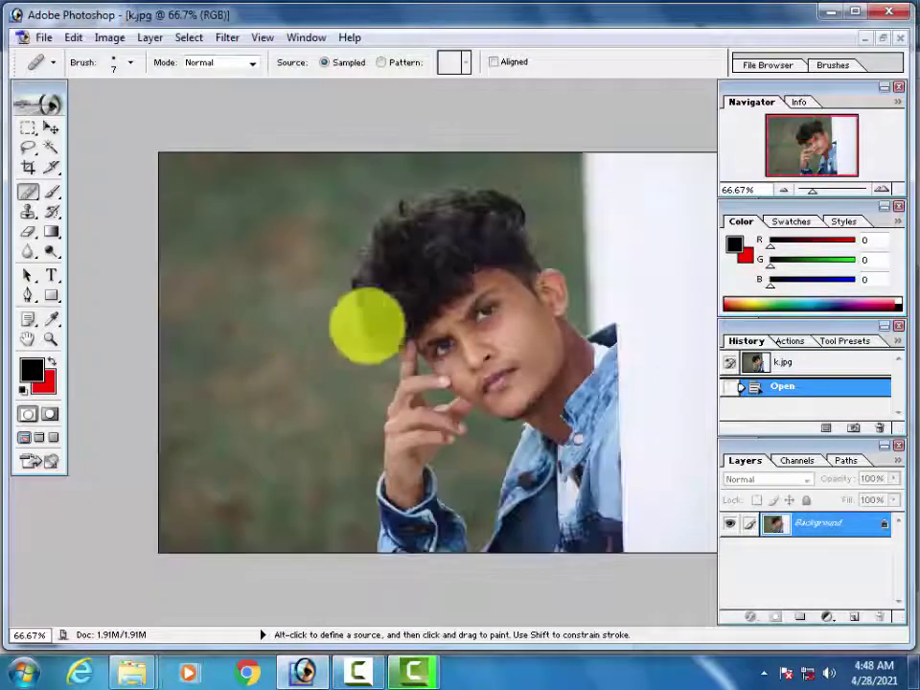
{"action": "left_click", "coordinate": [872, 43]}
{"action": "left_click_drag", "start_coordinate": [305, 353], "coordinate": [247, 241]}
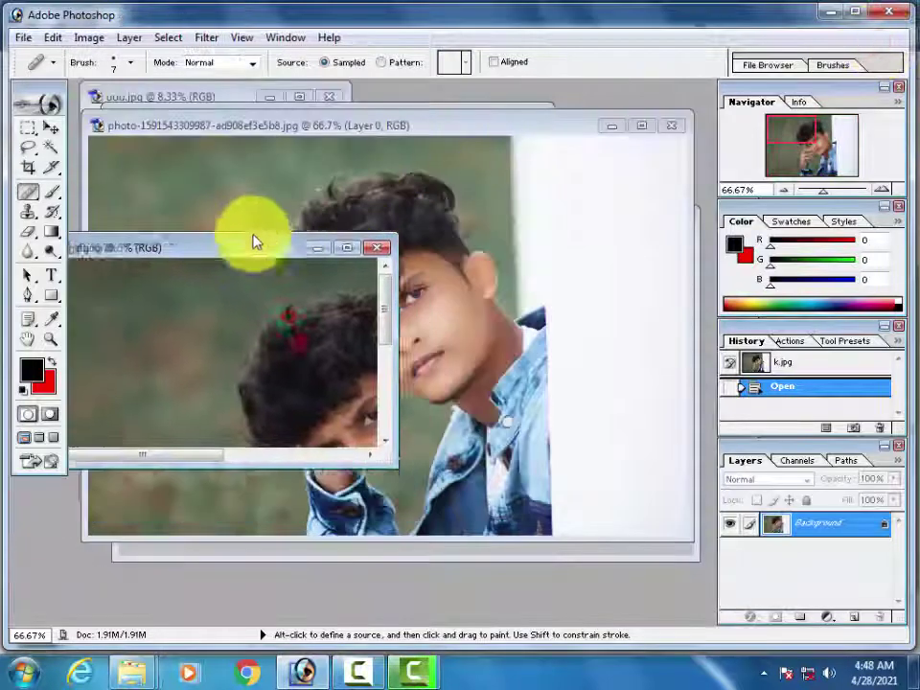
{"action": "left_click_drag", "start_coordinate": [420, 495], "coordinate": [486, 550]}
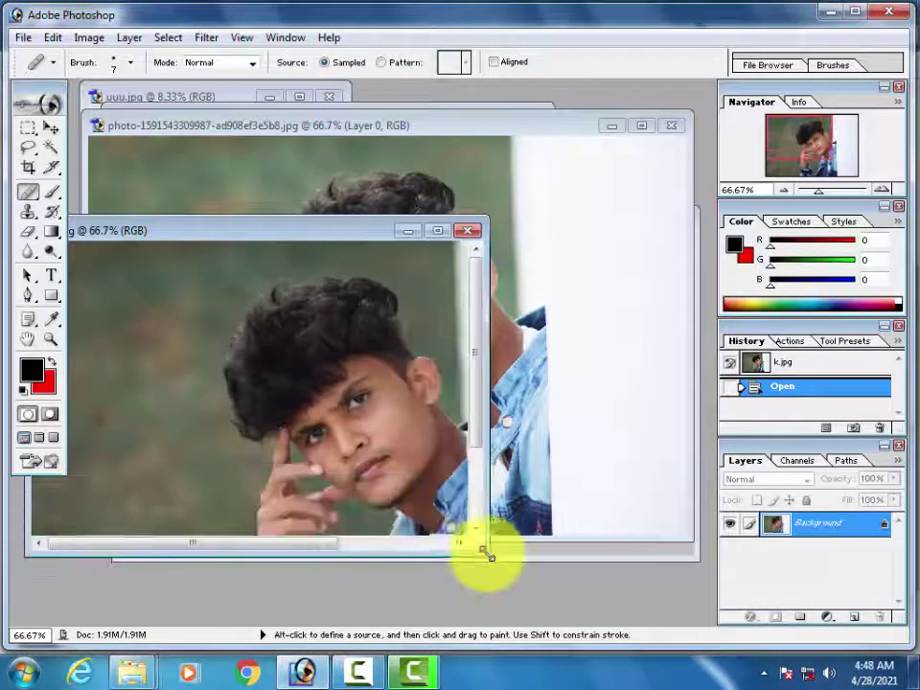
{"action": "mouse_move", "coordinate": [321, 236]}
{"action": "left_mouse_down"}
{"action": "mouse_move", "coordinate": [165, 270]}
{"action": "mouse_move", "coordinate": [189, 125]}
{"action": "left_mouse_up"}
Align the edited portrait and k.jpg side by side, then minimise Photoshop to Downloads
{"action": "left_click", "coordinate": [470, 115]}
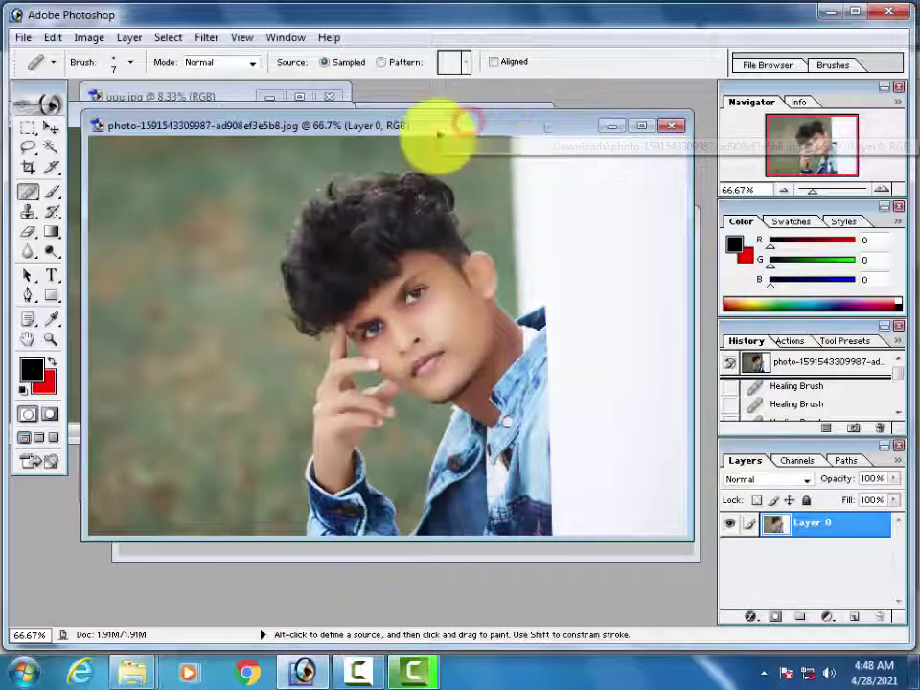
{"action": "mouse_move", "coordinate": [437, 127]}
{"action": "left_mouse_down"}
{"action": "mouse_move", "coordinate": [541, 117]}
{"action": "mouse_move", "coordinate": [587, 99]}
{"action": "left_mouse_up"}
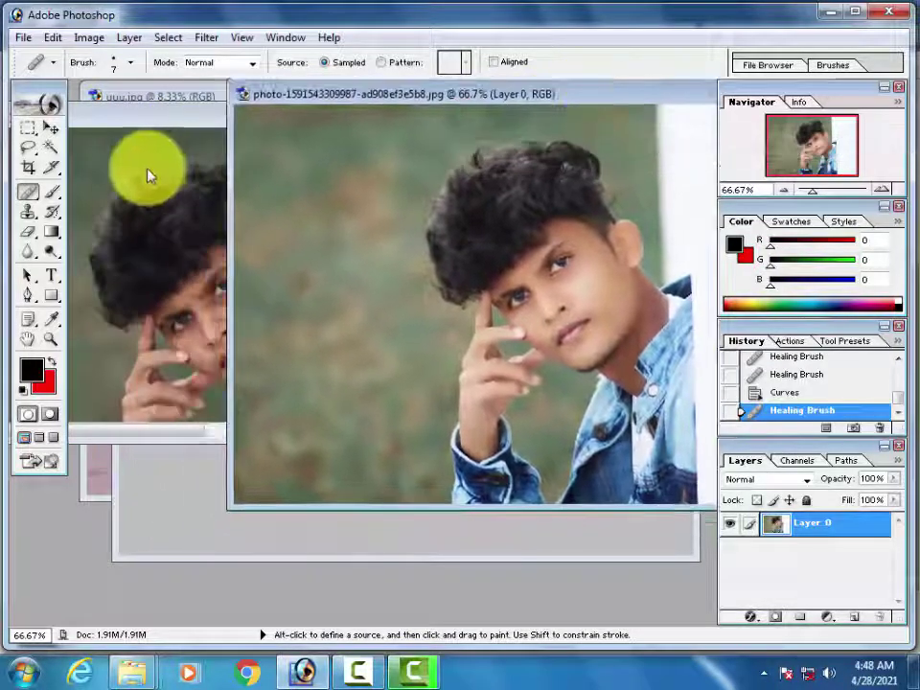
{"action": "left_click", "coordinate": [170, 124]}
{"action": "left_click_drag", "start_coordinate": [170, 123], "coordinate": [228, 120]}
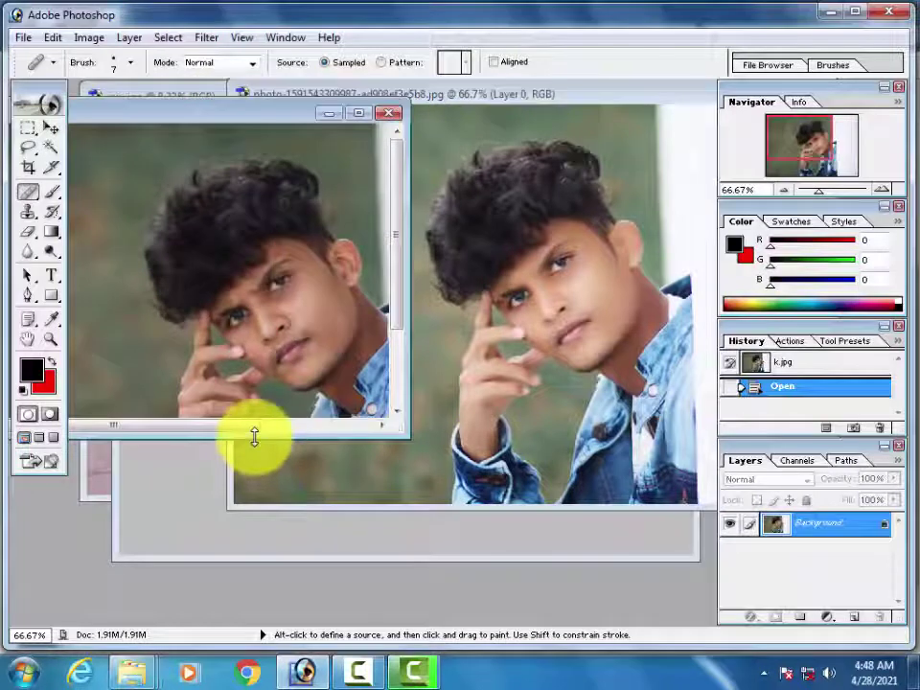
{"action": "left_click_drag", "start_coordinate": [250, 437], "coordinate": [243, 534]}
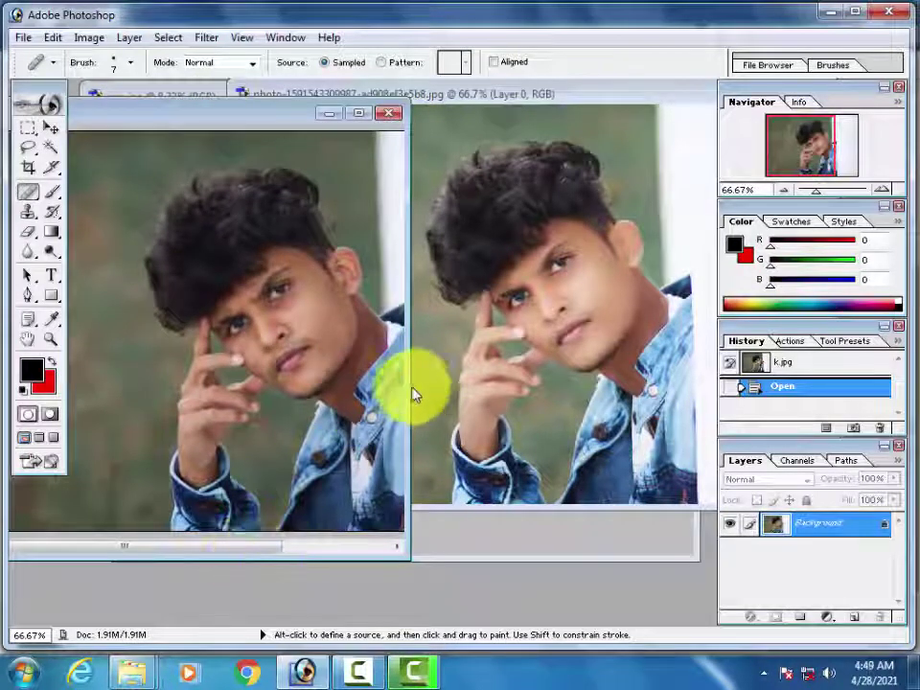
{"action": "left_click_drag", "start_coordinate": [261, 115], "coordinate": [259, 108]}
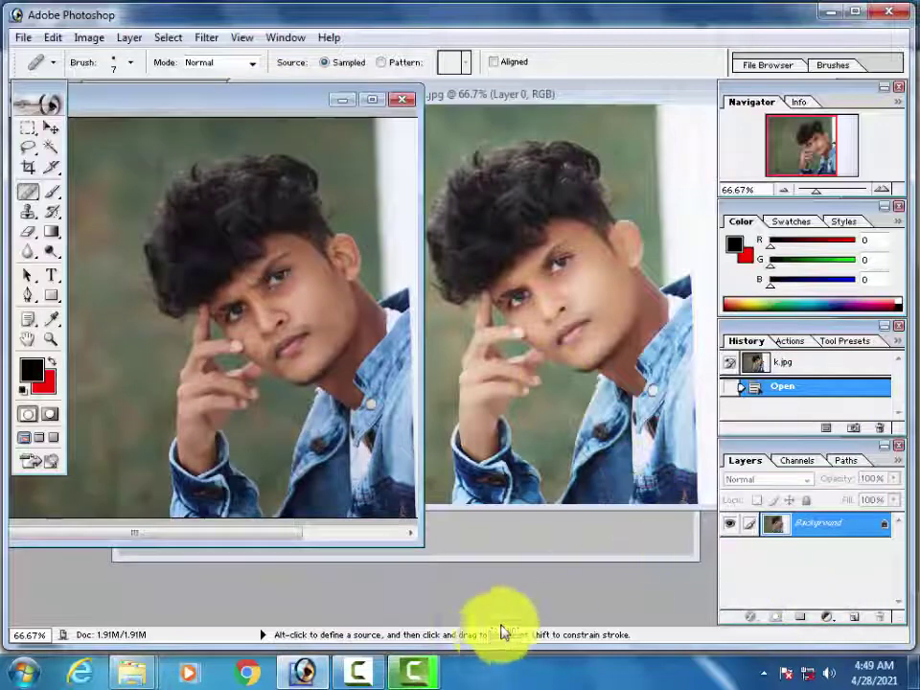
{"action": "left_click", "coordinate": [304, 669]}
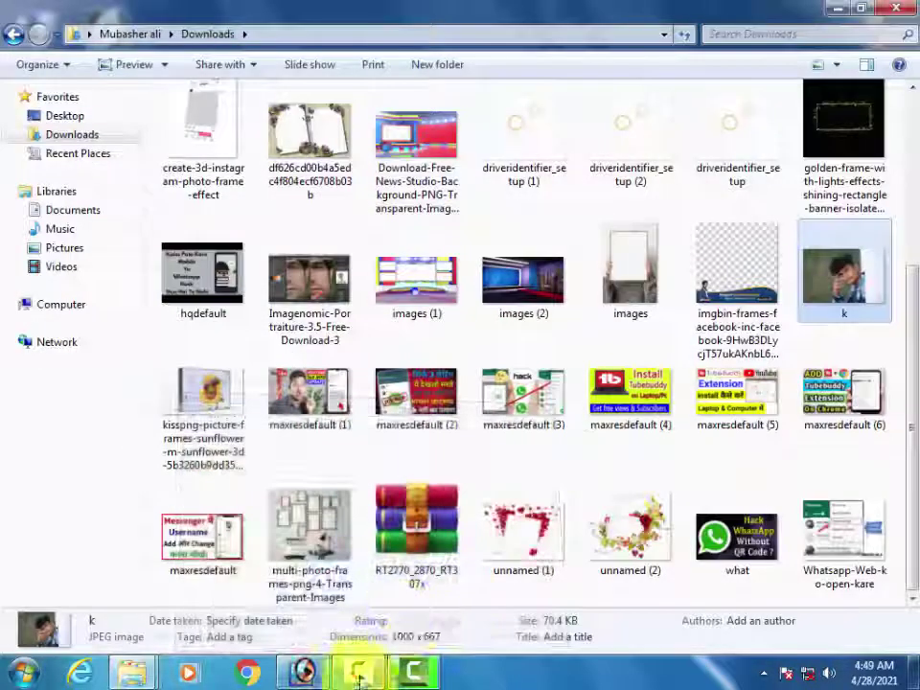